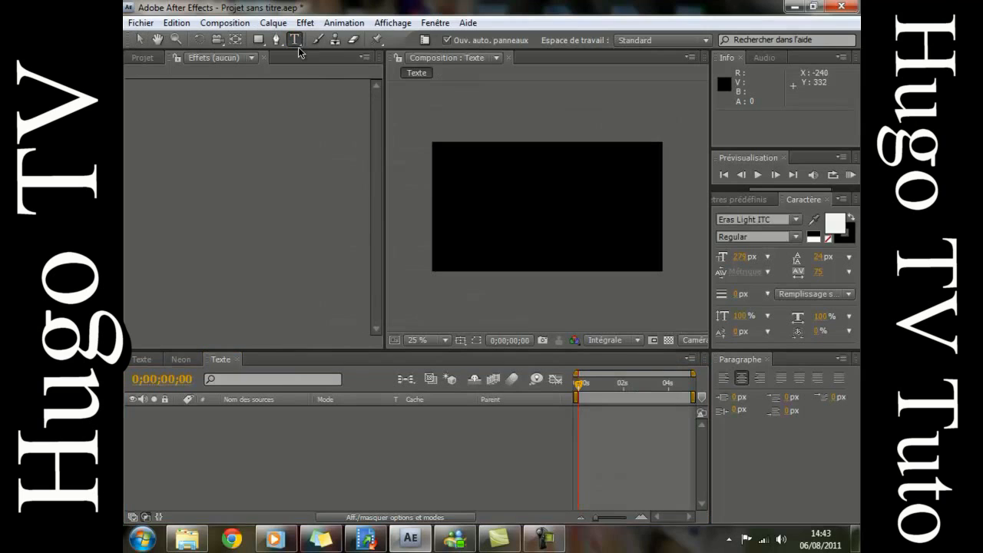
- Add the text "Tutorials" to the Texte composition and nudge its layer down to position 644, 436
click(548, 217)
text(Tutorials)
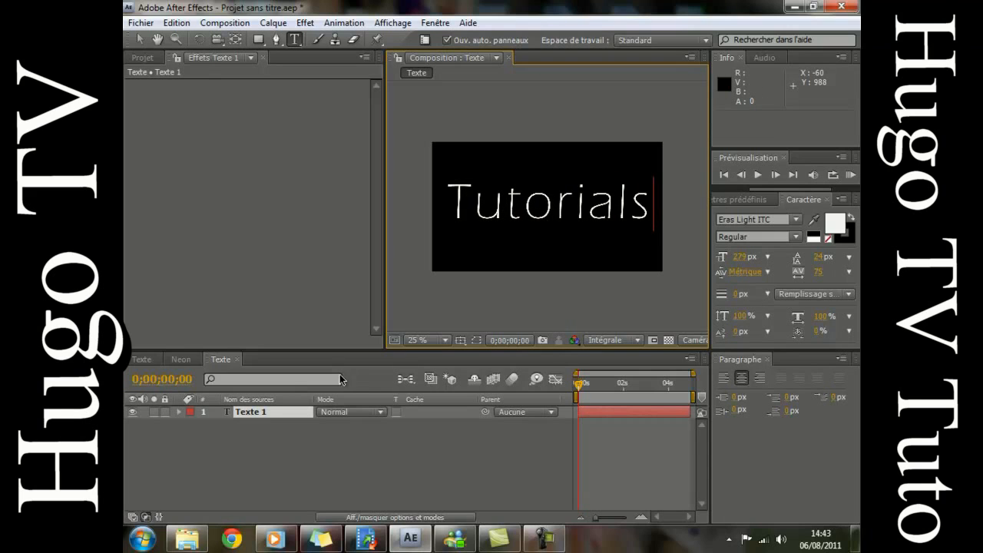
click(264, 413)
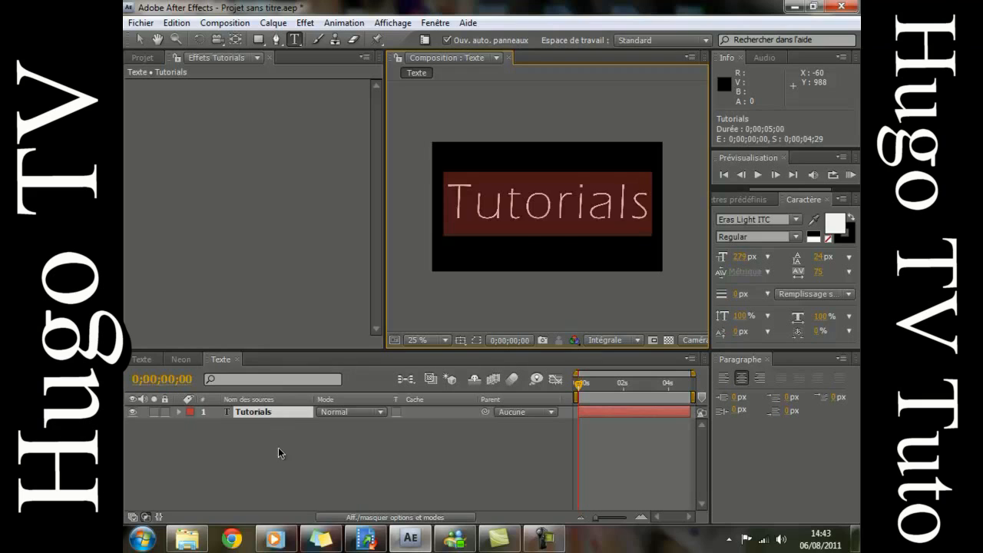
click(266, 415)
key(Left)
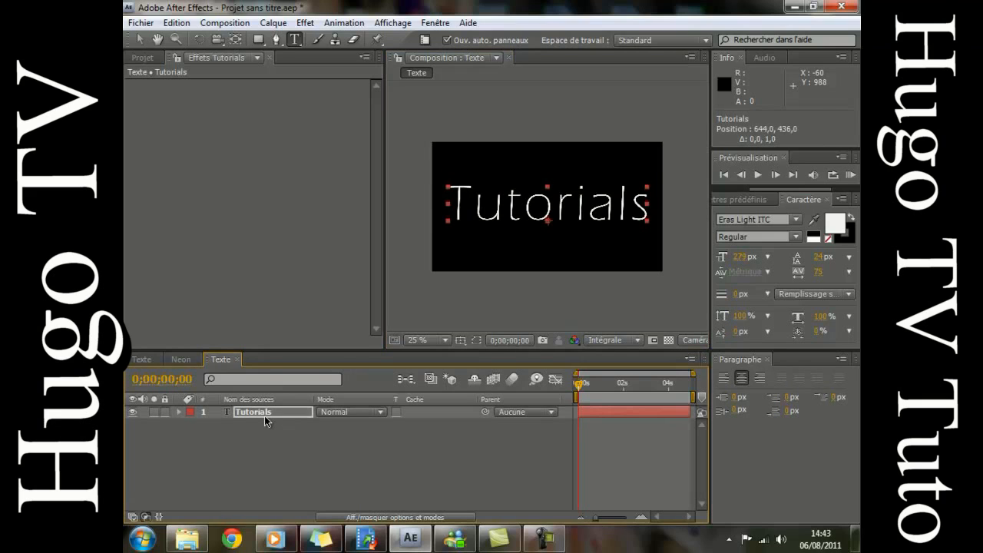
click(353, 447)
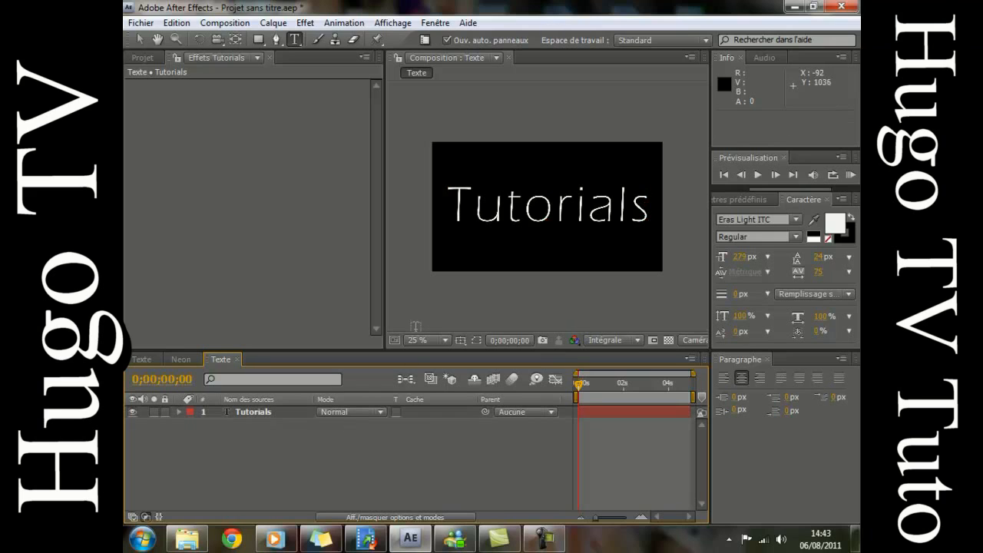
- Apply the CC Vector Blur effect to the Tutorials text layer
double_click(263, 412)
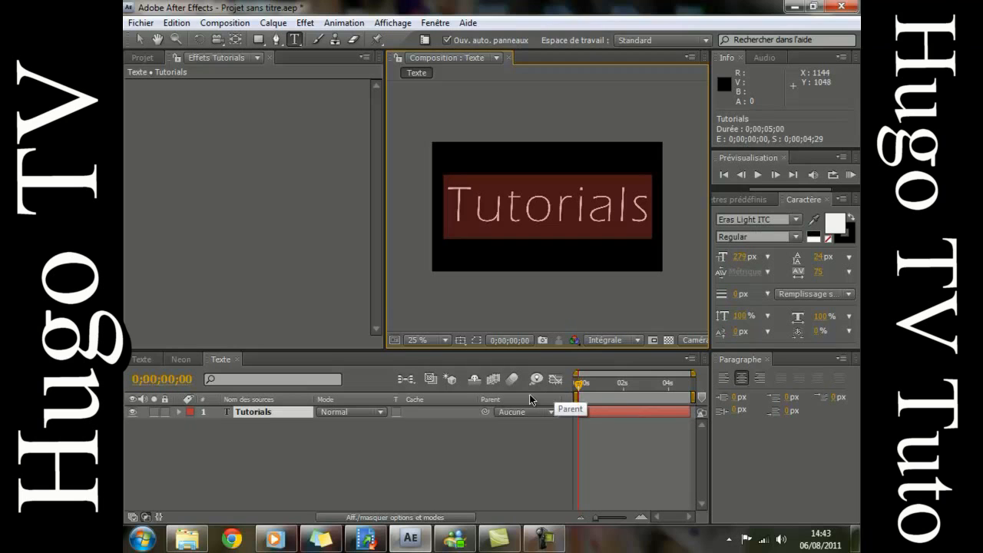
click(318, 435)
click(254, 412)
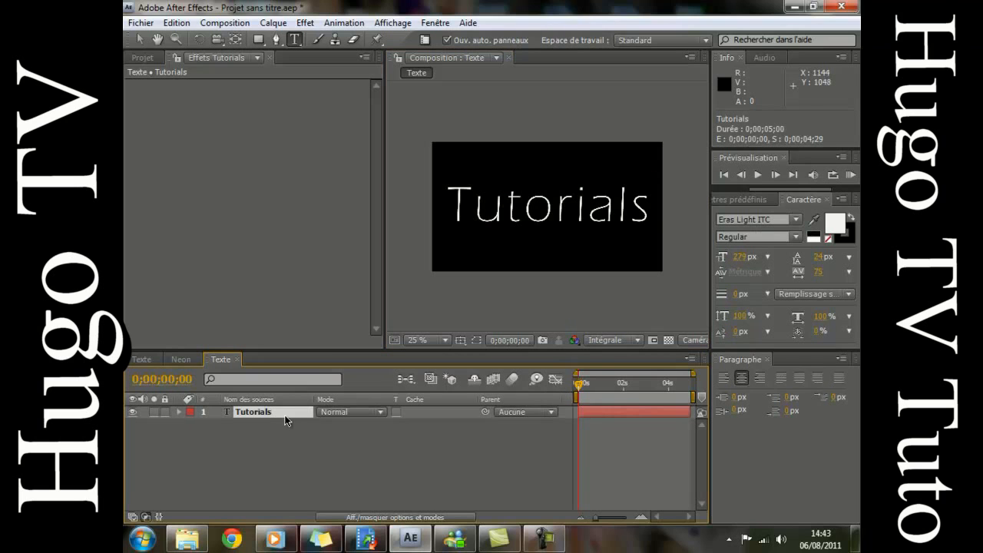
click(318, 23)
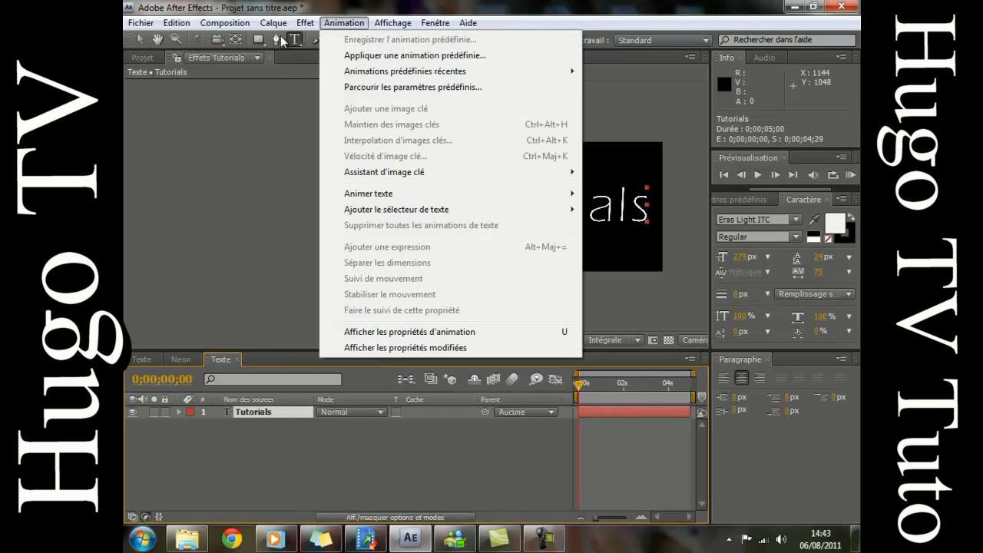
mouse_move(361, 99)
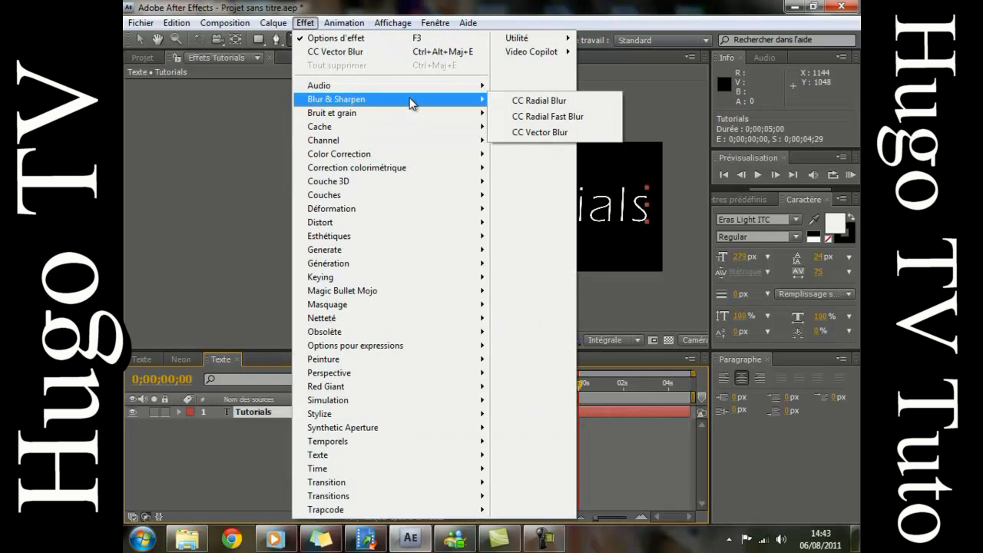
click(530, 132)
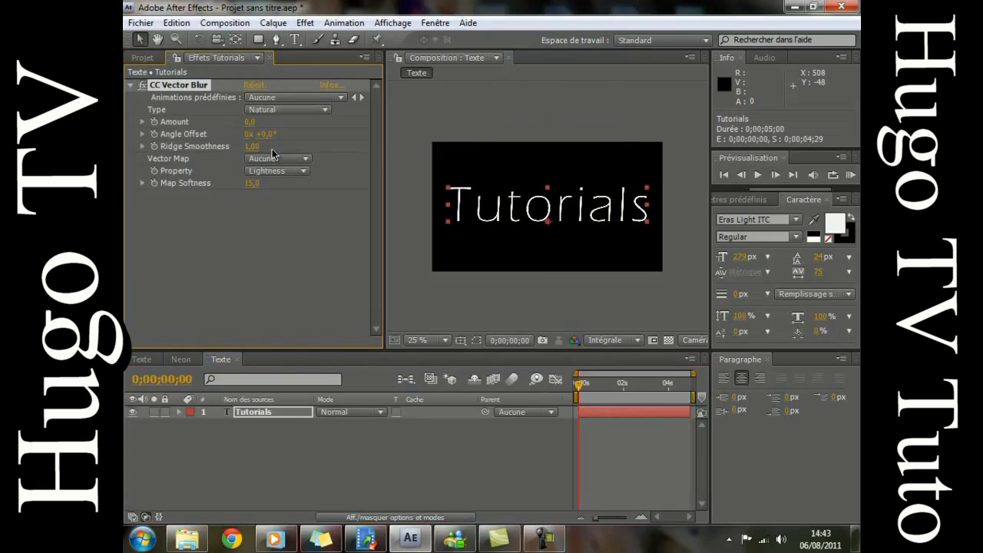
- Set the CC Vector Blur Amount to -90 and its Ridge Smoothness to 15
click(251, 121)
text(-90)
click(286, 222)
click(251, 147)
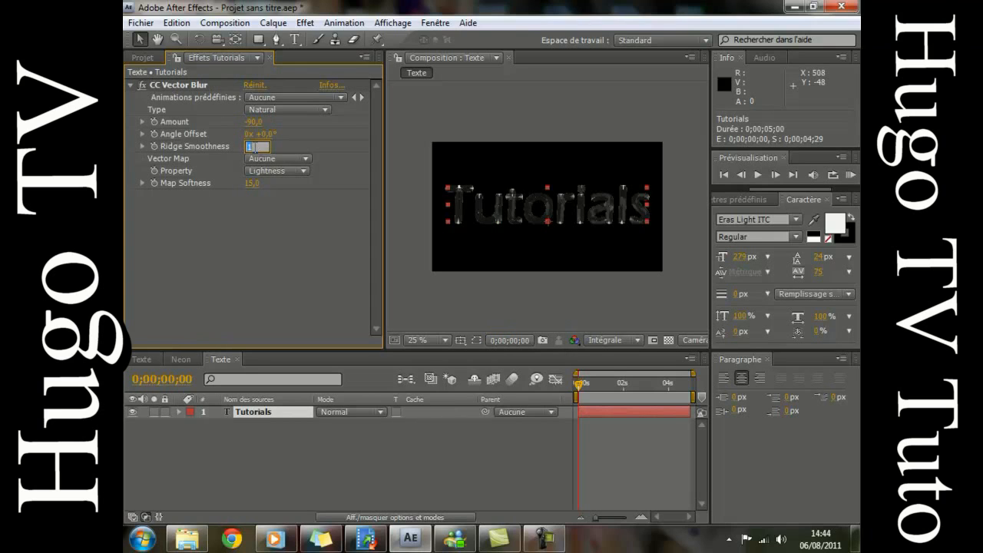
text(15)
key(Return)
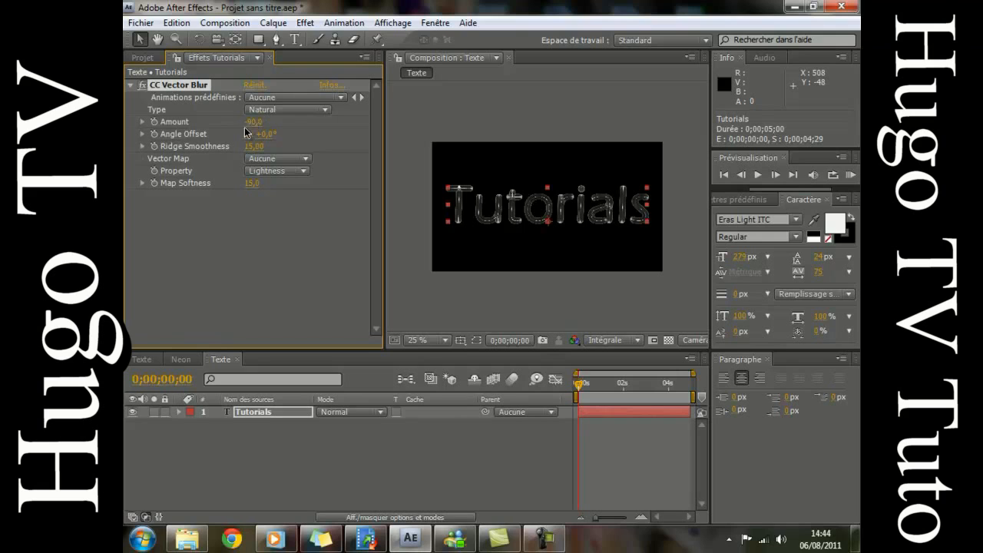
click(285, 274)
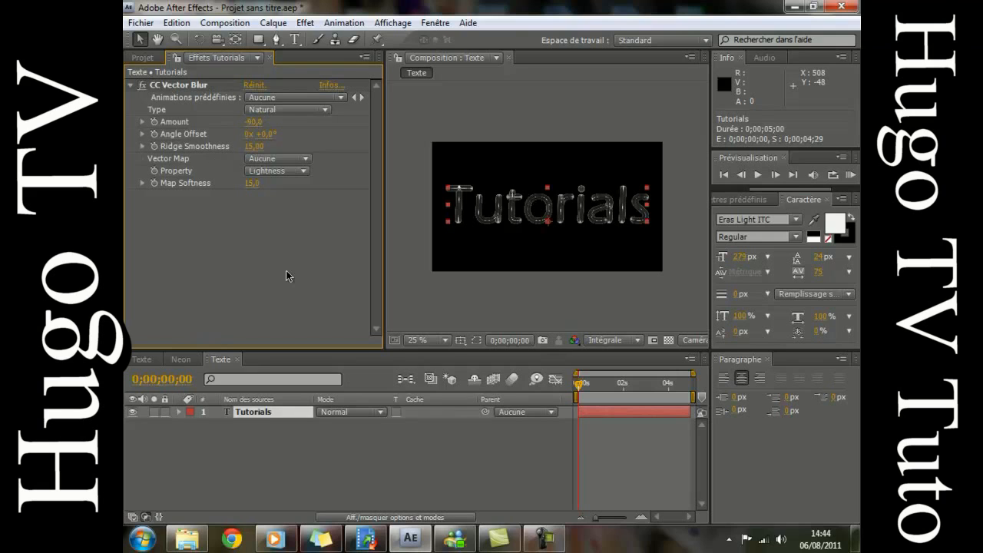
click(291, 426)
click(291, 424)
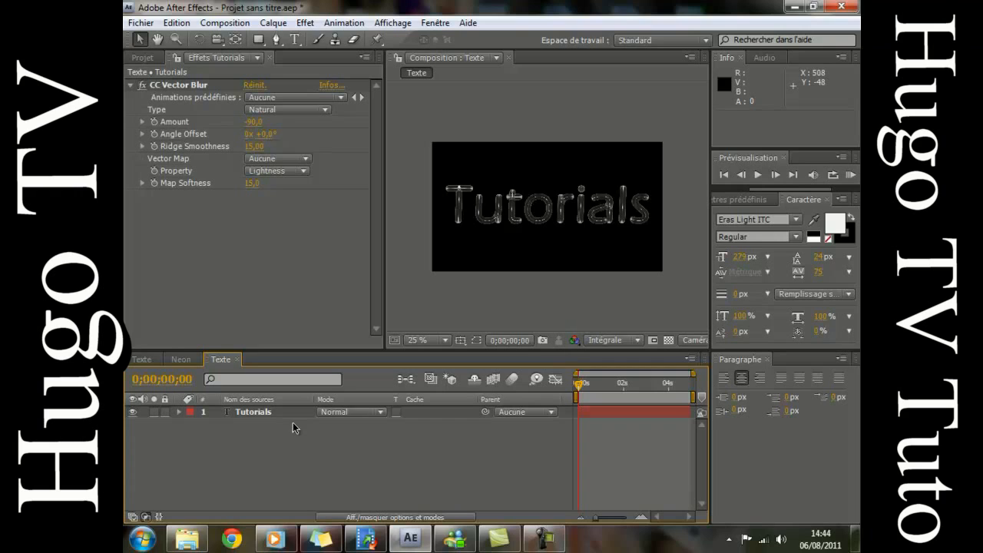
click(265, 411)
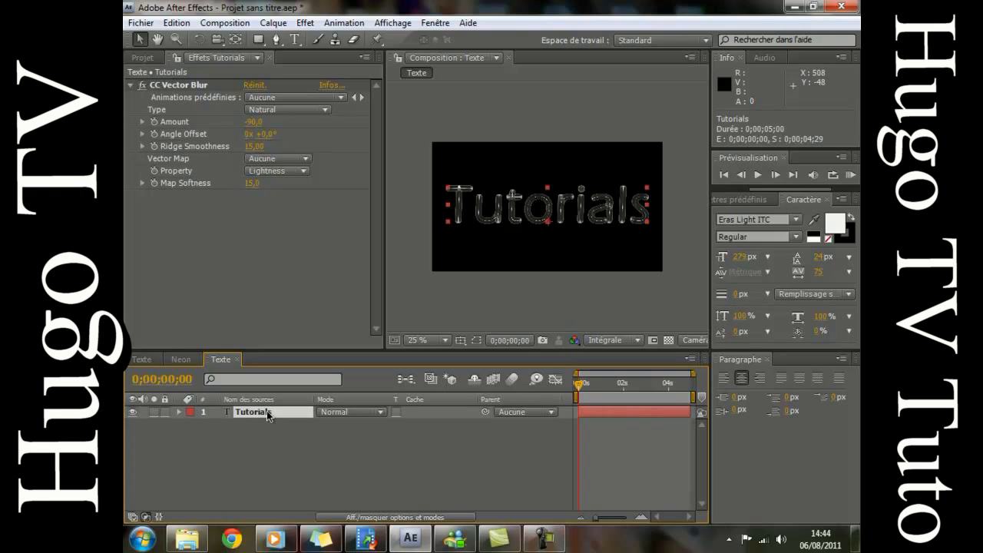
click(271, 427)
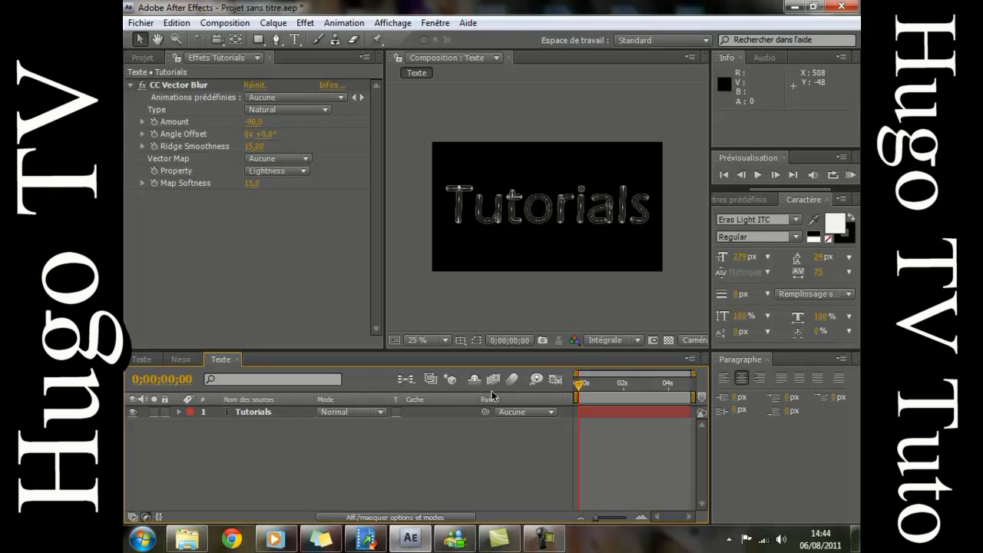
- Show the layer switches in the timeline and turn off the effects on the Tutorials layer
click(367, 517)
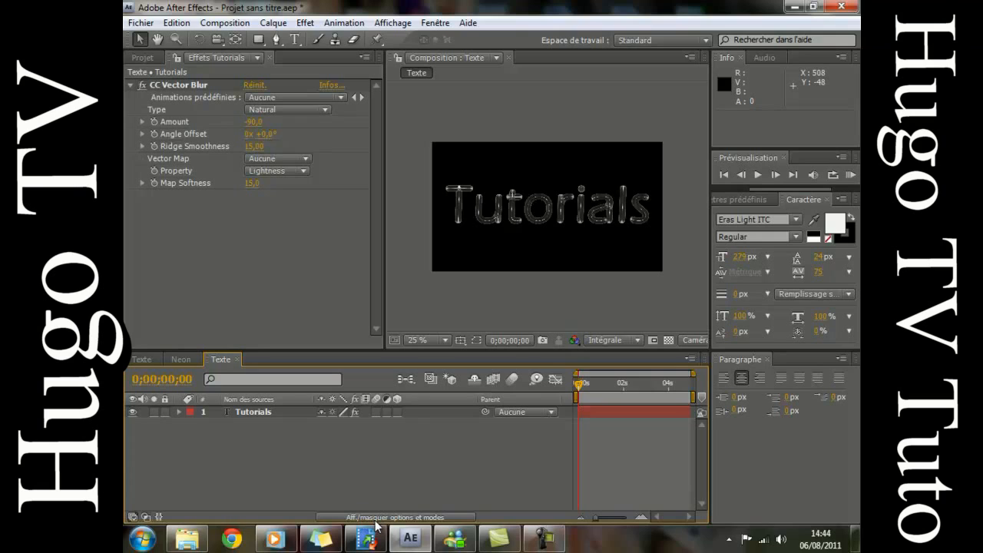
click(355, 411)
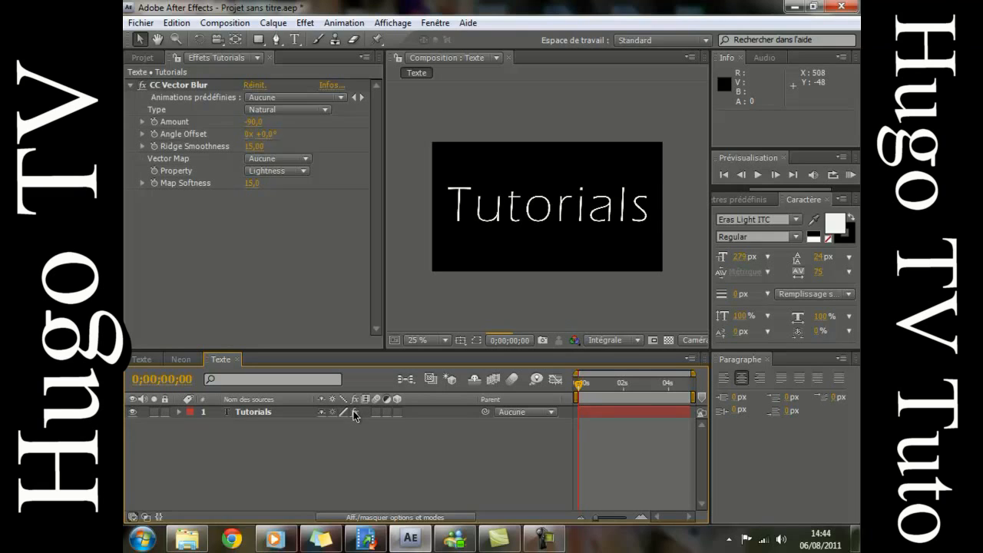
click(355, 412)
click(354, 412)
click(267, 412)
click(250, 447)
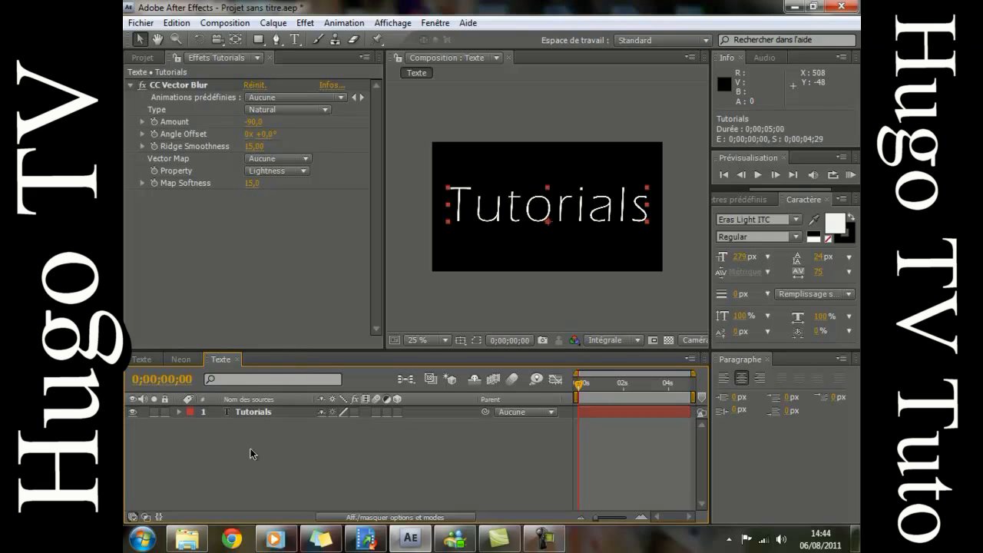
- Auto-trace the Tutorials layer (Tracé automatique) for the current frame, using its Alpha channel
click(266, 413)
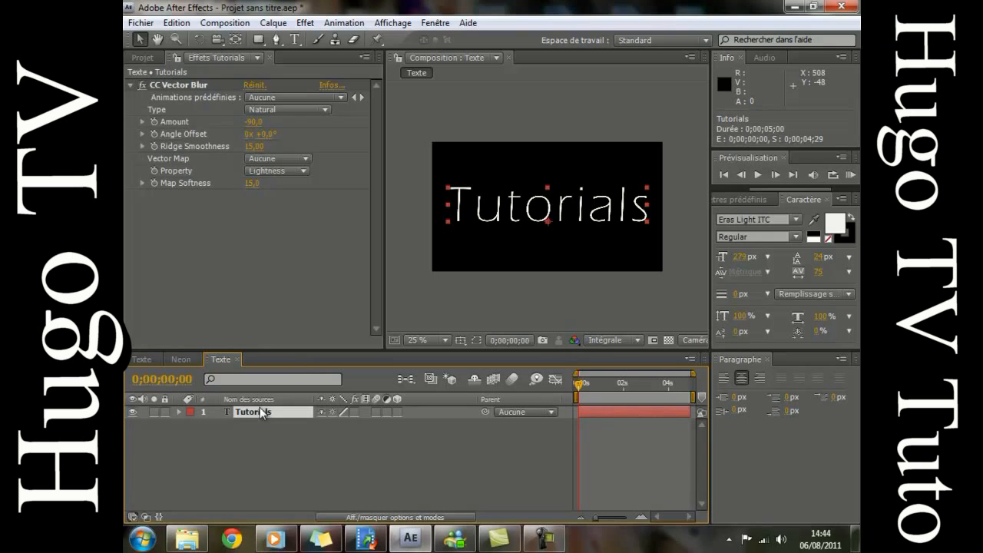
click(276, 26)
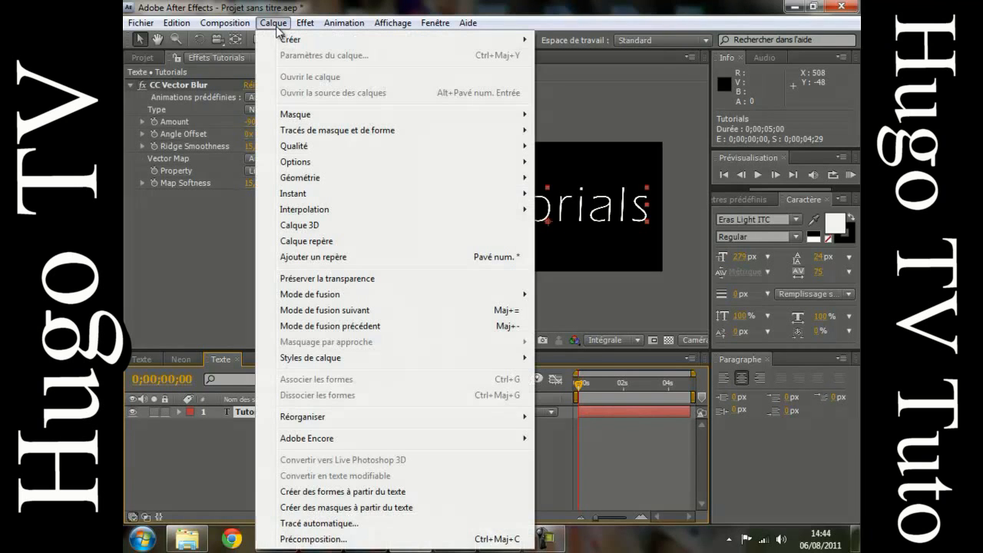
click(318, 523)
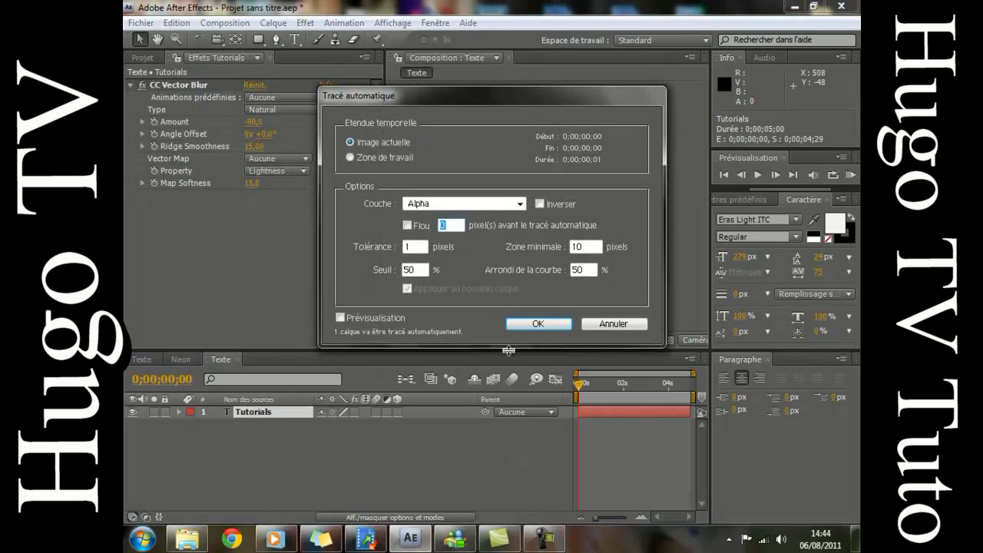
click(541, 325)
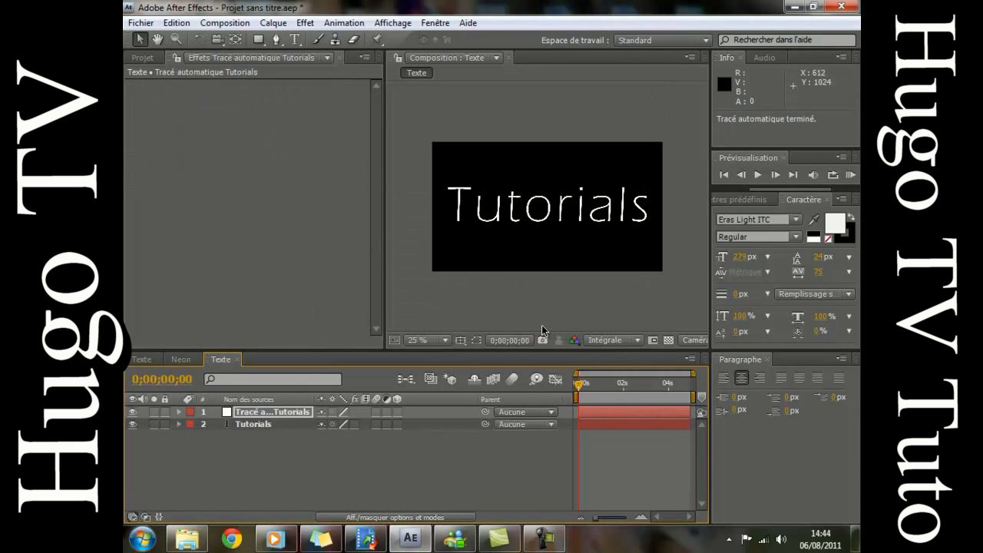
- Move the auto-traced layer below the Tutorials text layer in the layer stack
drag(271, 412, 265, 438)
click(266, 417)
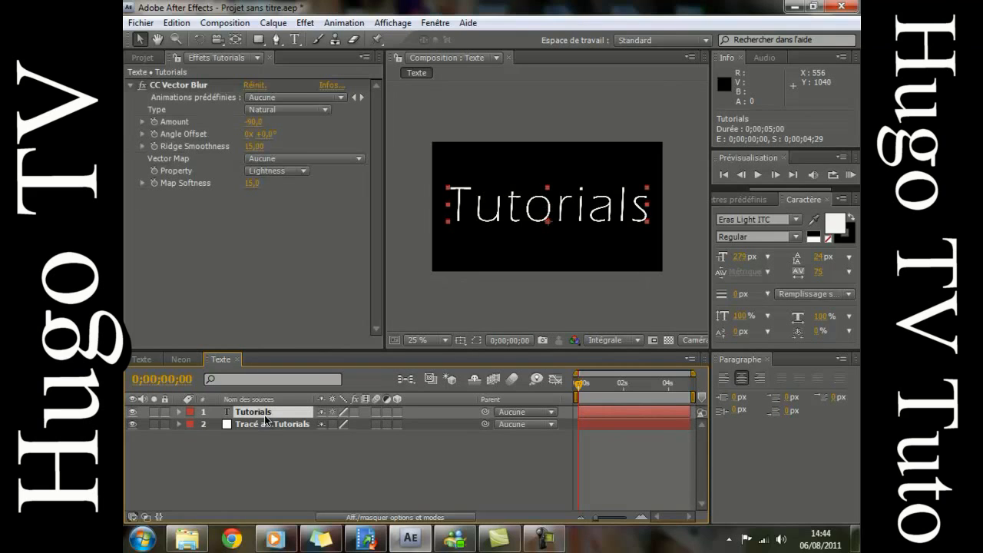
click(269, 438)
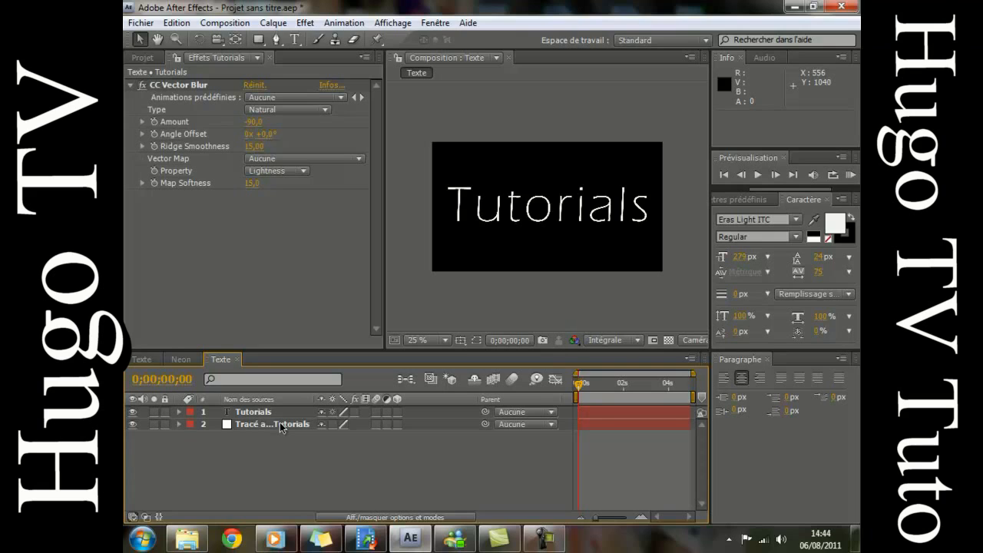
- Rename the auto-traced layer as "Tracé"
click(254, 424)
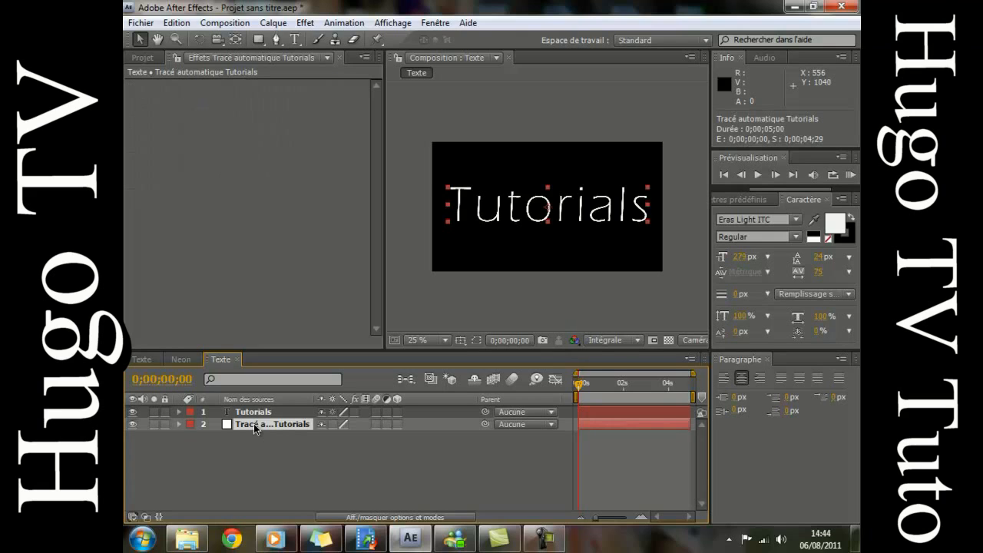
click(262, 434)
click(264, 427)
right_click(263, 427)
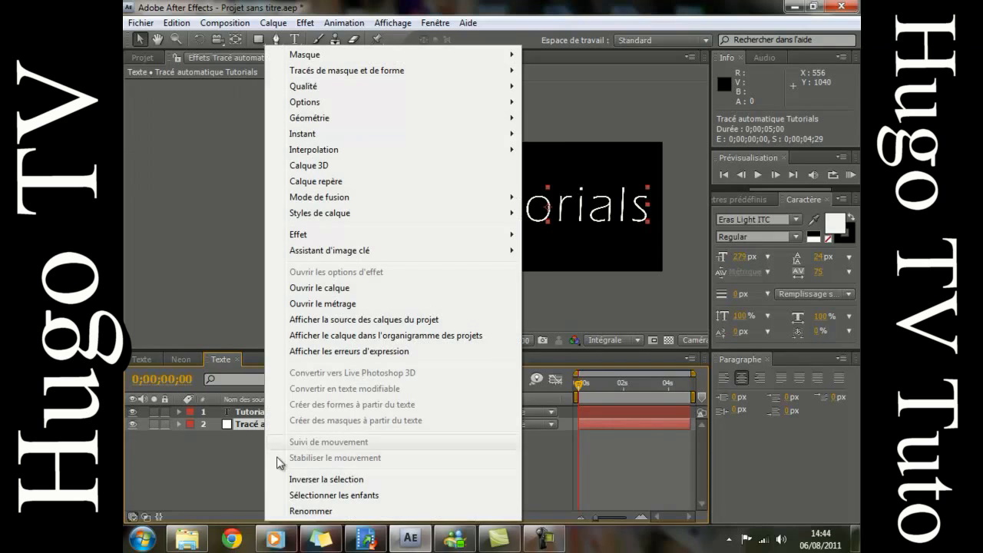
click(300, 517)
text(Tra)
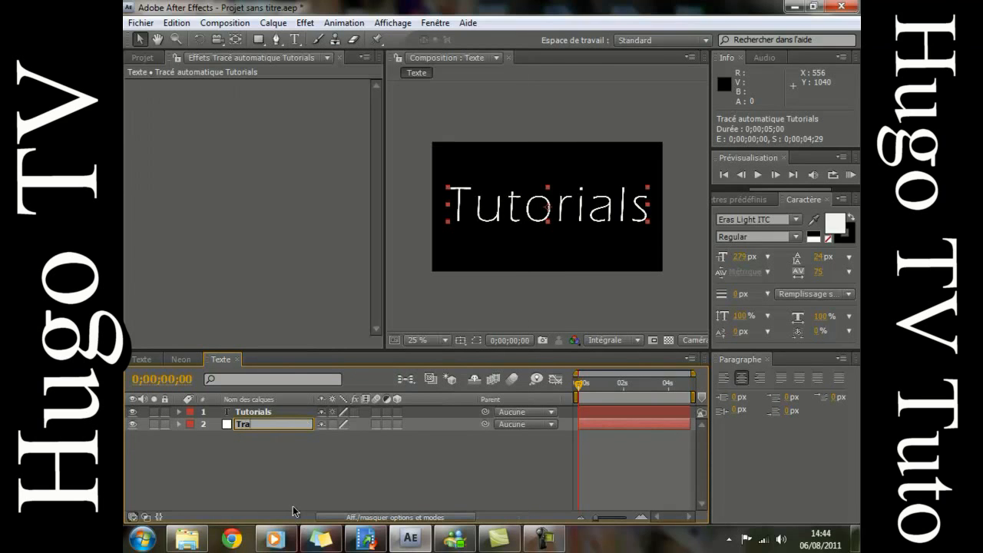
text(cé)
key(Return)
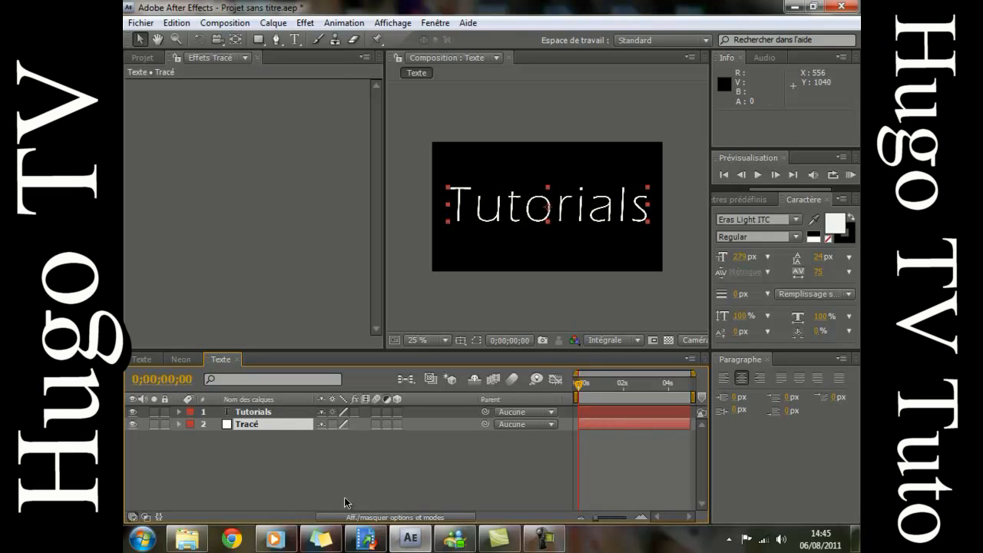
- Apply the Trait effect from the Génération category to the Tracé layer
click(304, 23)
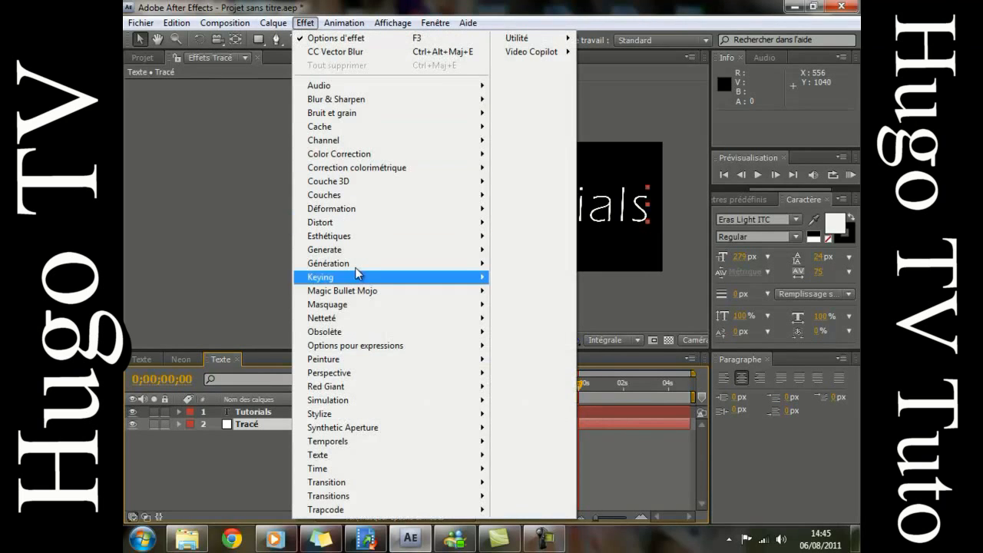
mouse_move(405, 382)
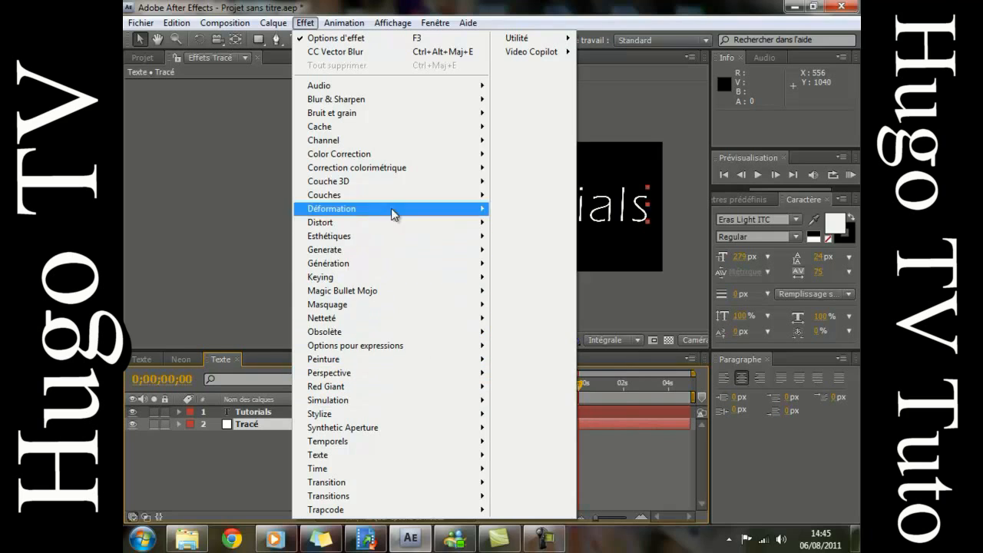
mouse_move(476, 264)
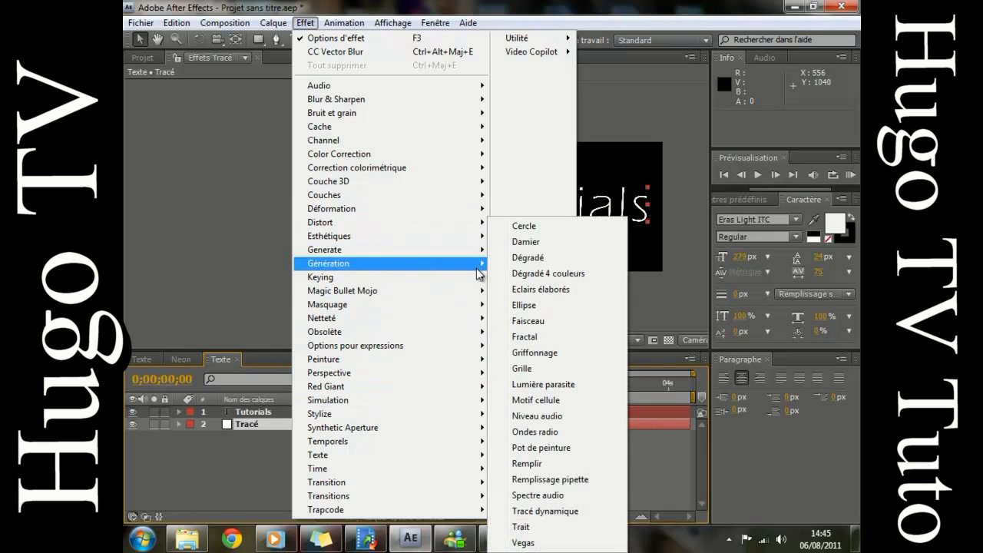
click(522, 527)
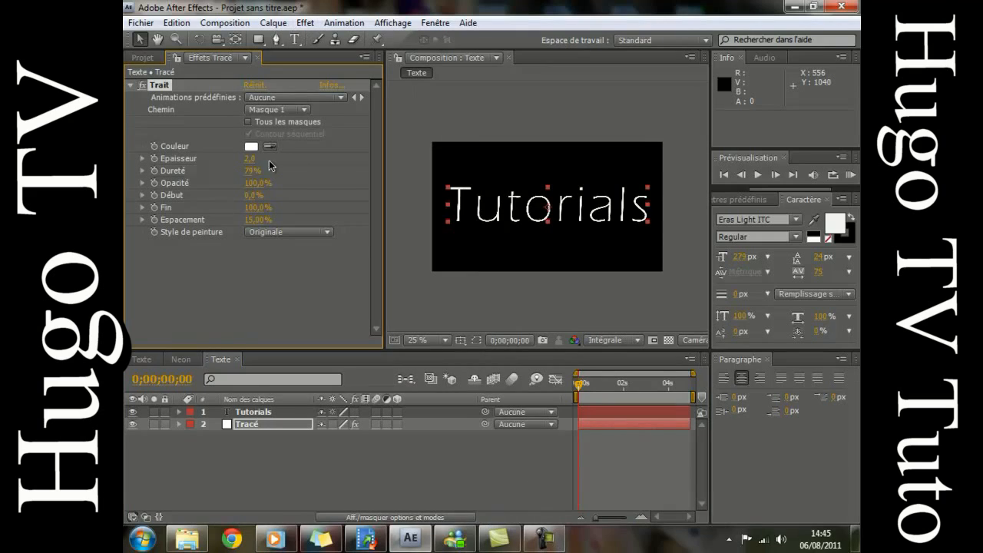
- Make the Trait effect stroke all masks (Tous les masques) and set its thickness (Epaisseur) to 6
click(248, 122)
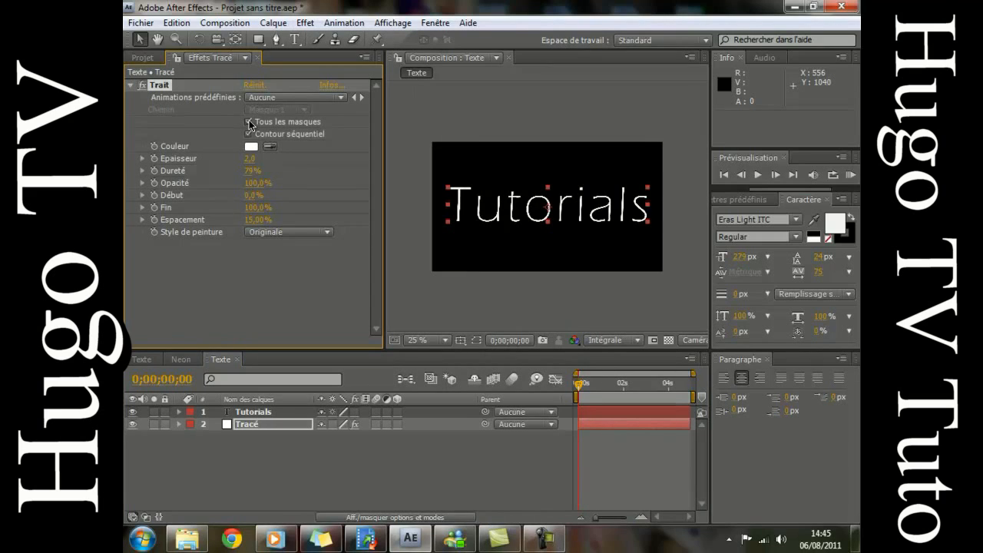
click(250, 158)
text(5)
key(Return)
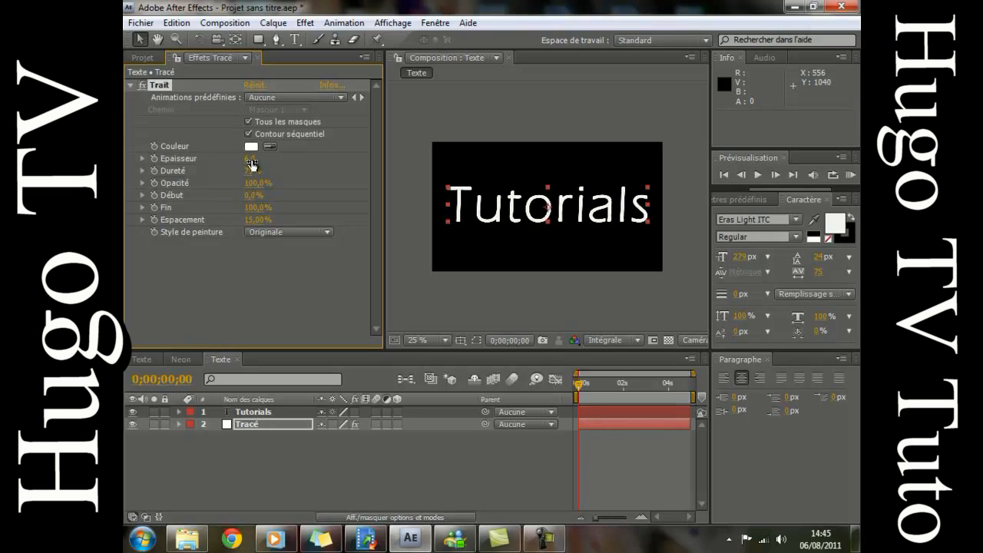
click(335, 166)
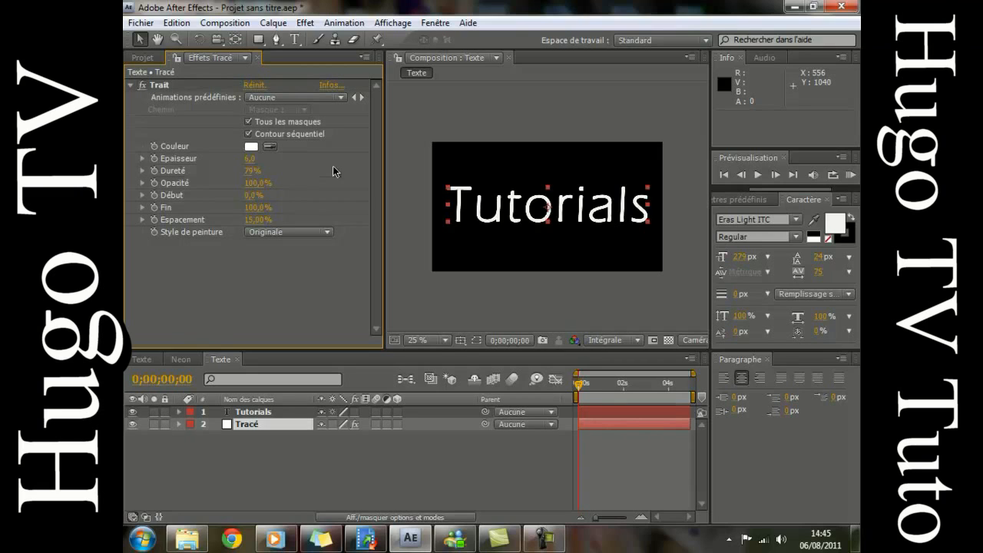
- Add the expression wiggle(5,100) to the Fin property of the Tracé layer's Trait effect and preview the animation
alt+click(155, 209)
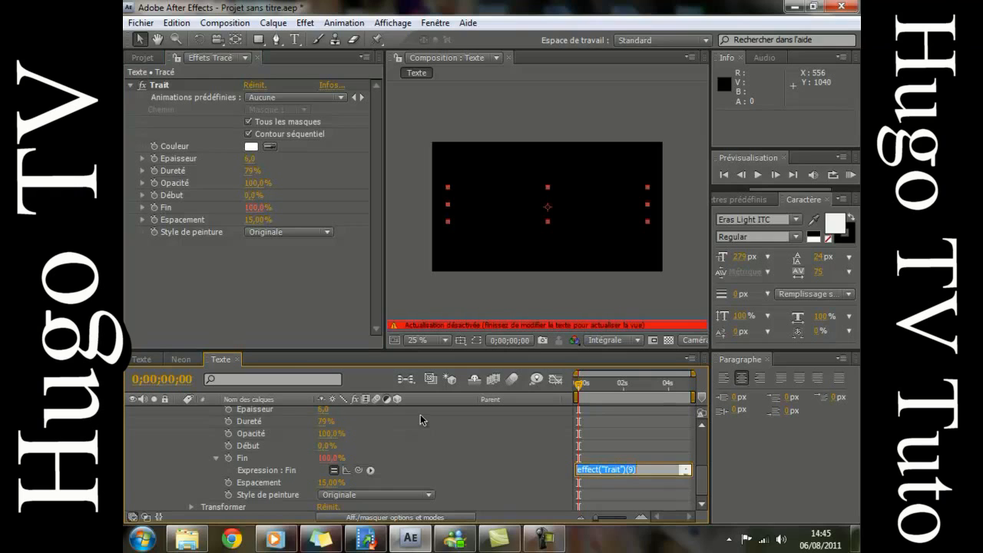
text(wiggle(5,100)
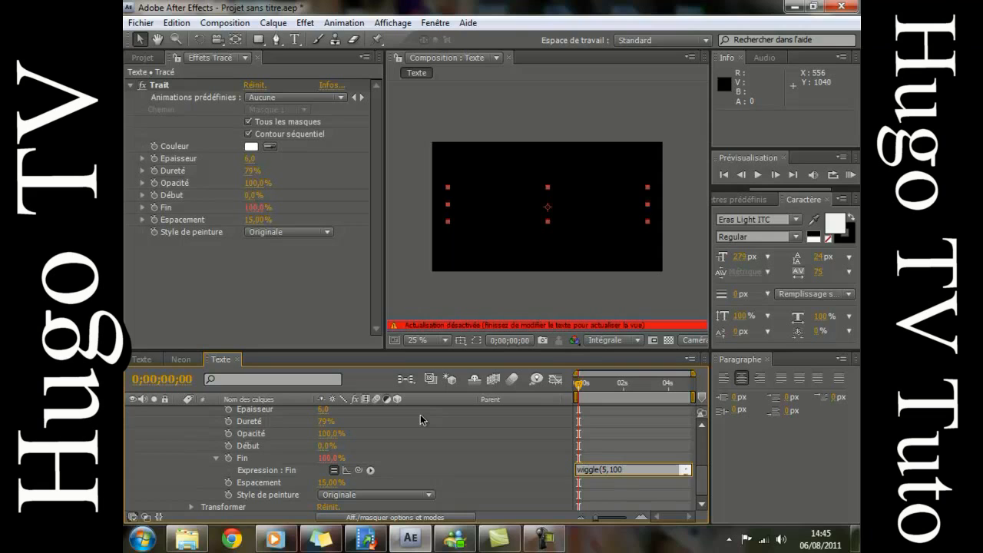
text())
click(435, 295)
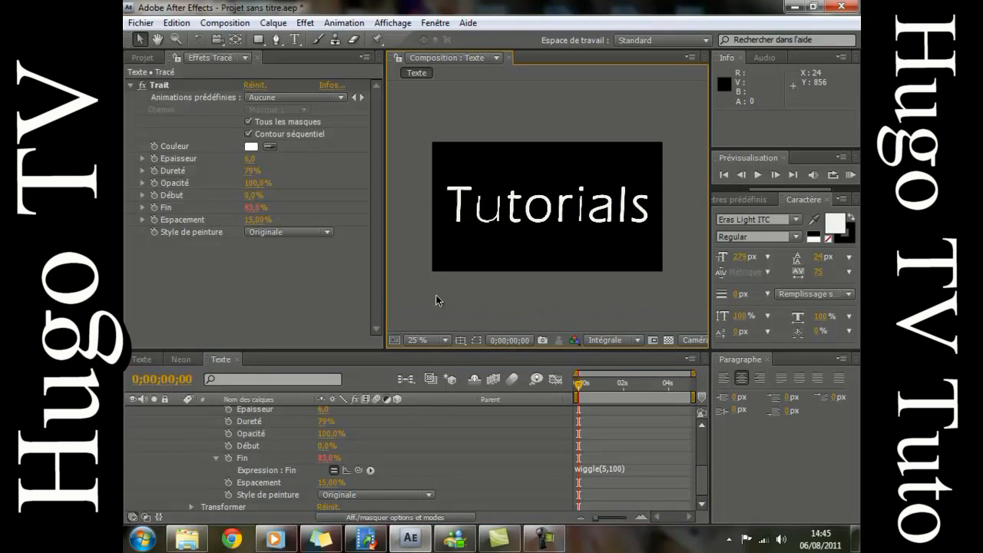
scroll(196, 425, up, 5)
click(179, 422)
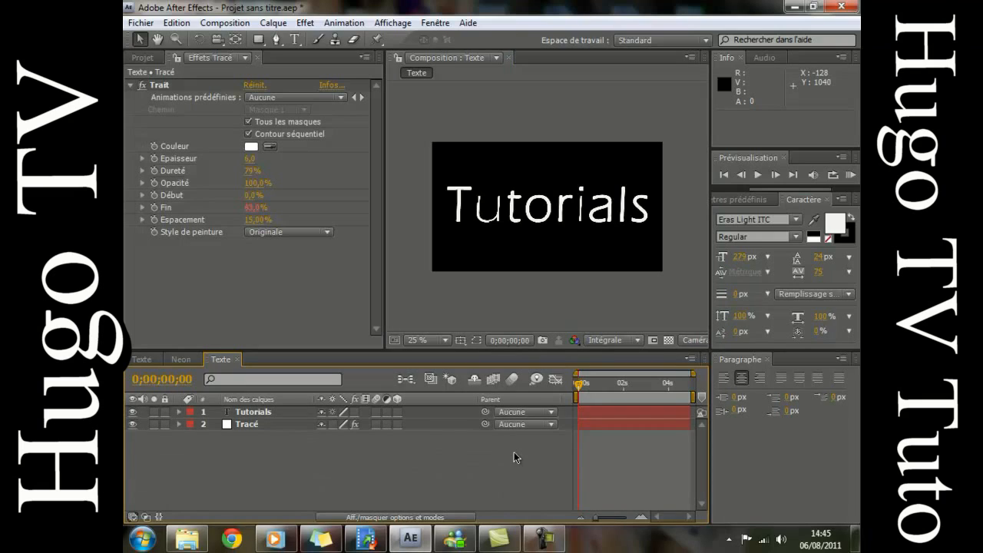
key(KP_0)
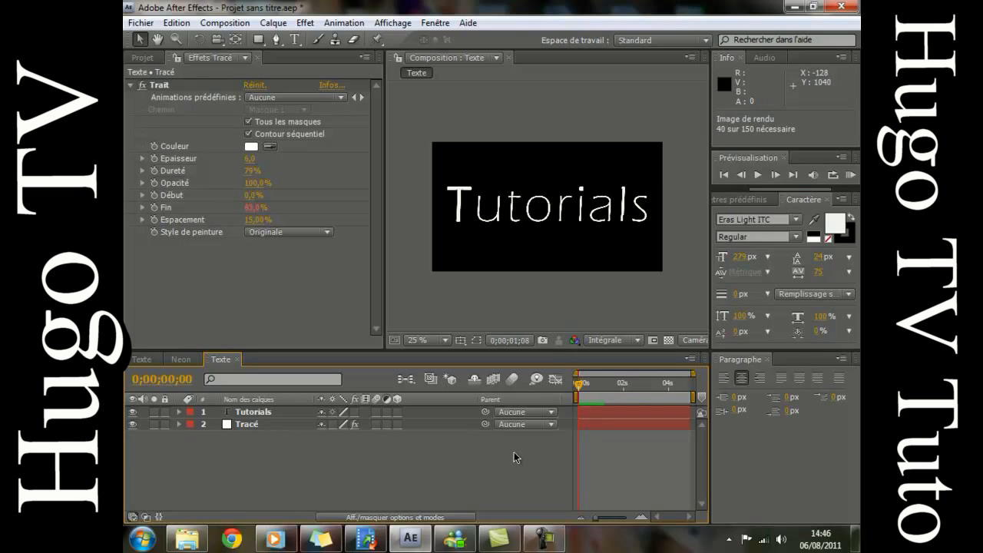
- Reduce the thickness (Epaisseur) of the Tracé layer's Trait effect to 4 and preview the animation
click(263, 413)
click(262, 425)
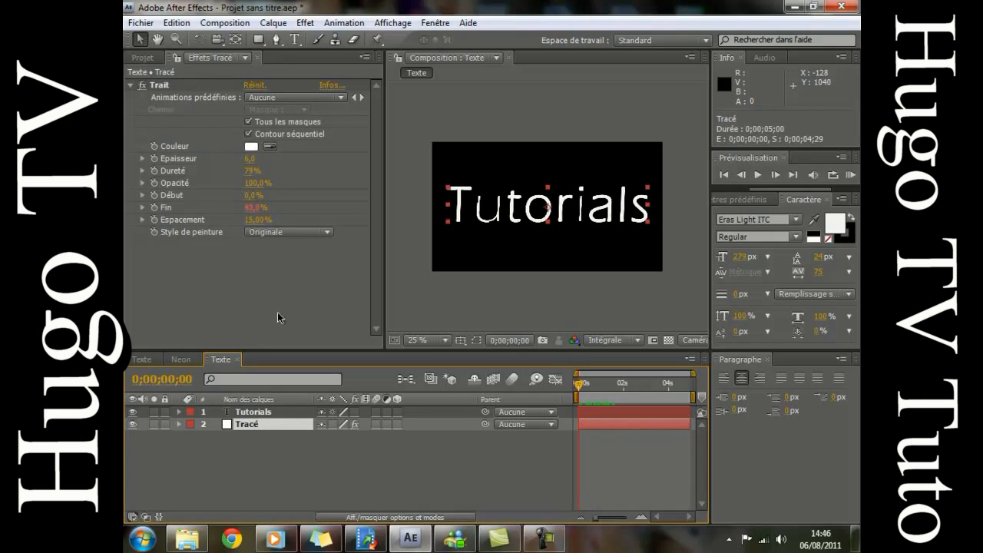
click(251, 158)
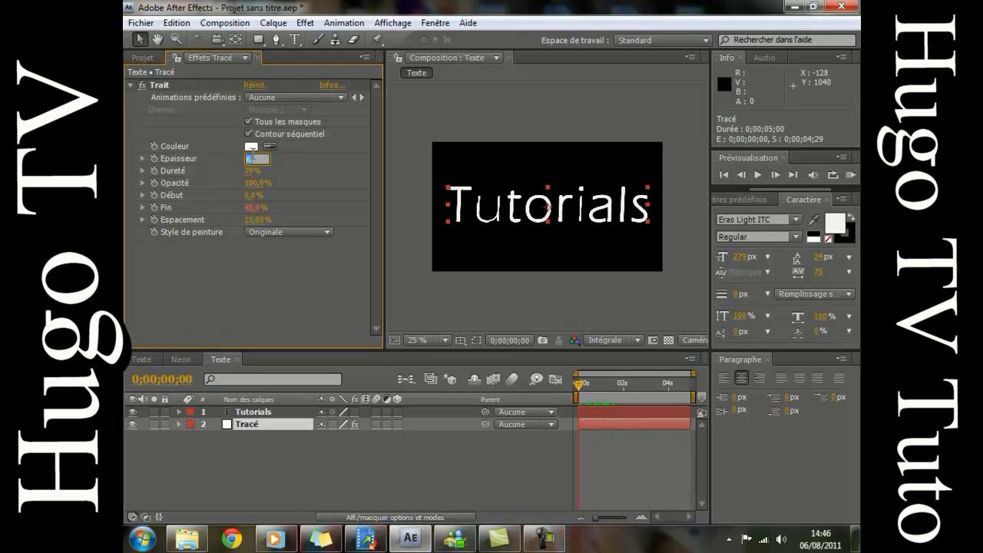
text(4)
key(Return)
click(478, 465)
key(KP_0)
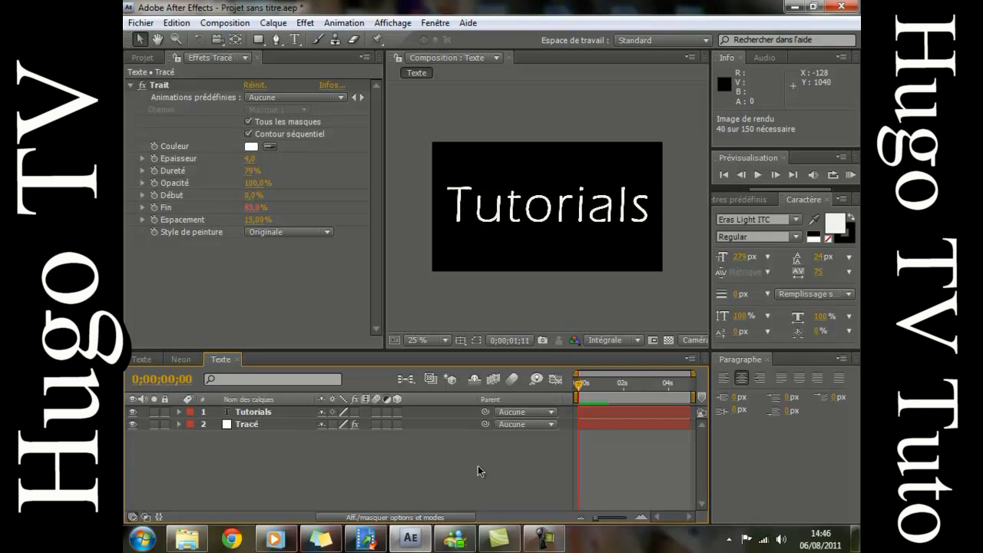
key(space)
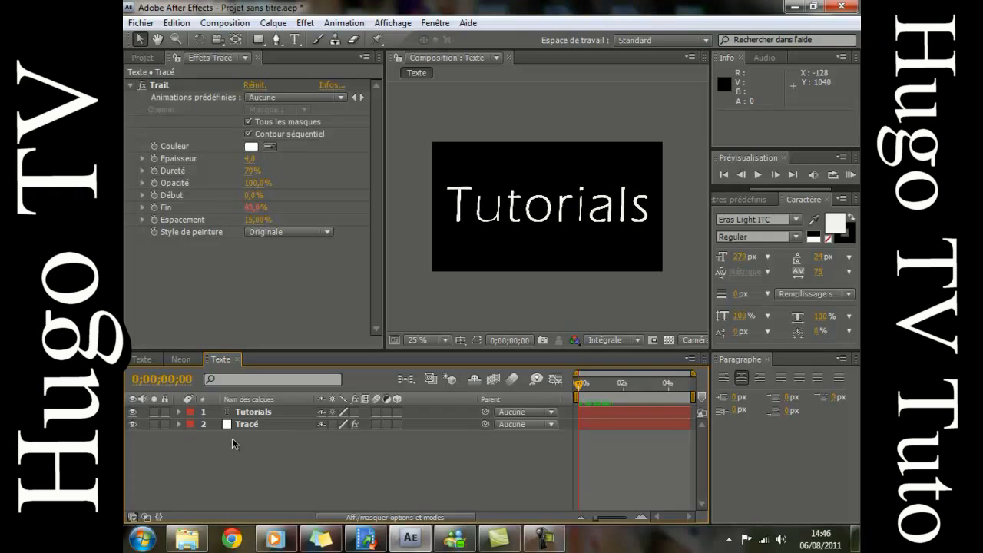
- Turn the Tutorials layer's effects back on and set the Trait effect's paint style (Style de peinture) to Afficher originale
click(354, 414)
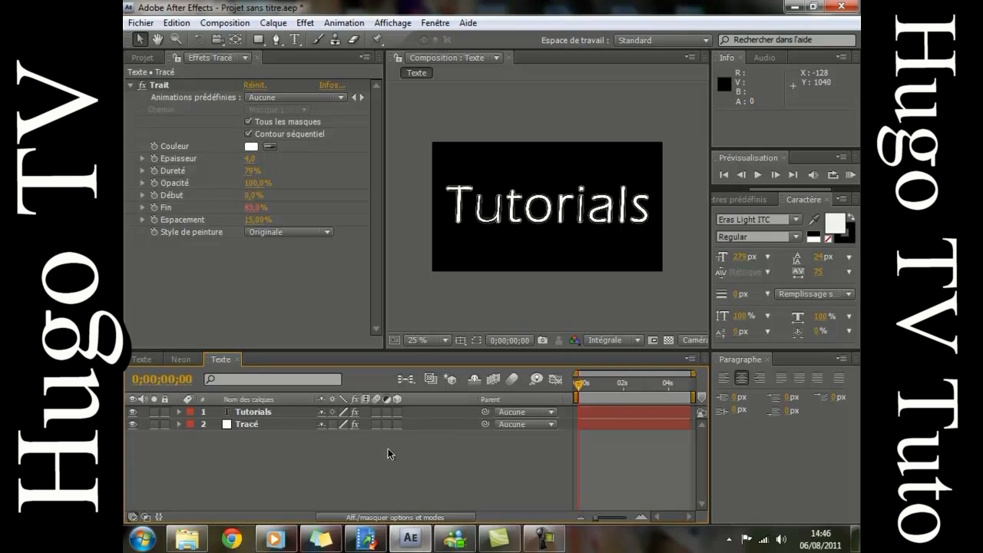
click(251, 158)
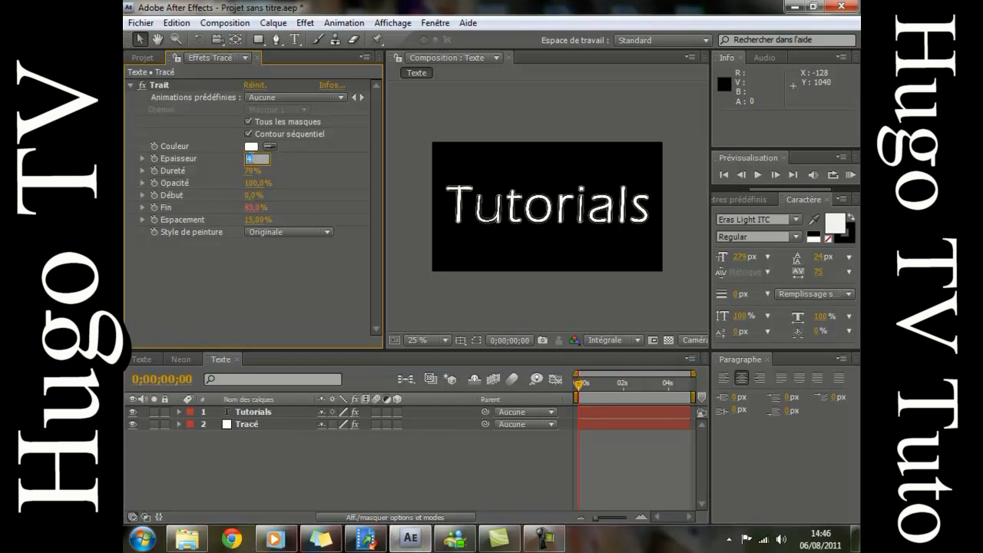
click(310, 232)
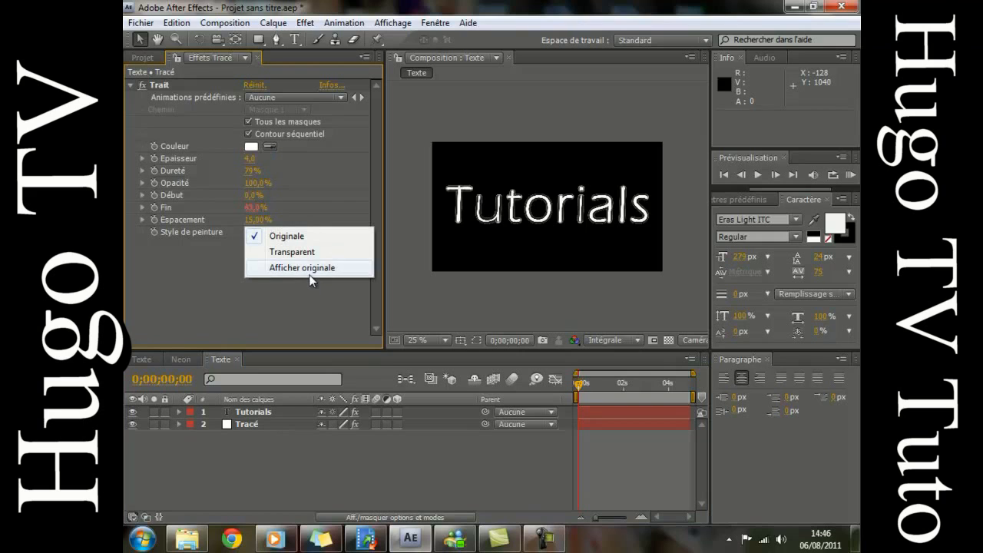
click(309, 269)
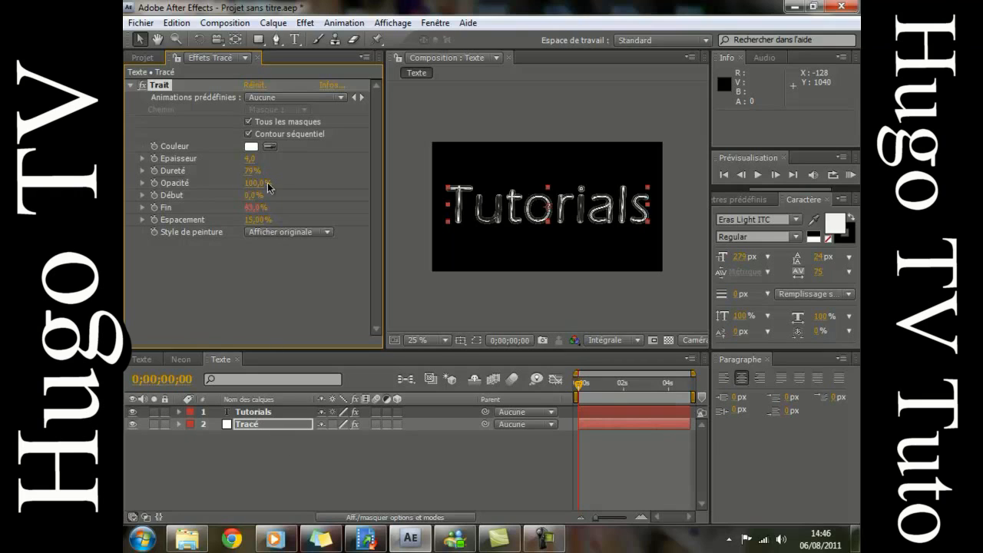
- Set the Trait effect's thickness (Epaisseur) to 5 and preview the animation
click(251, 158)
click(366, 471)
key(KP_0)
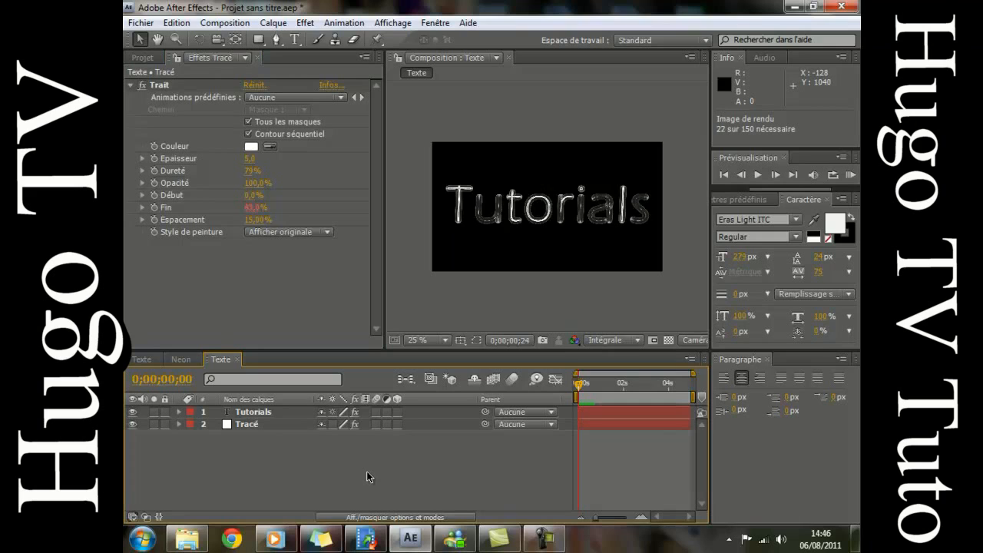
key(space)
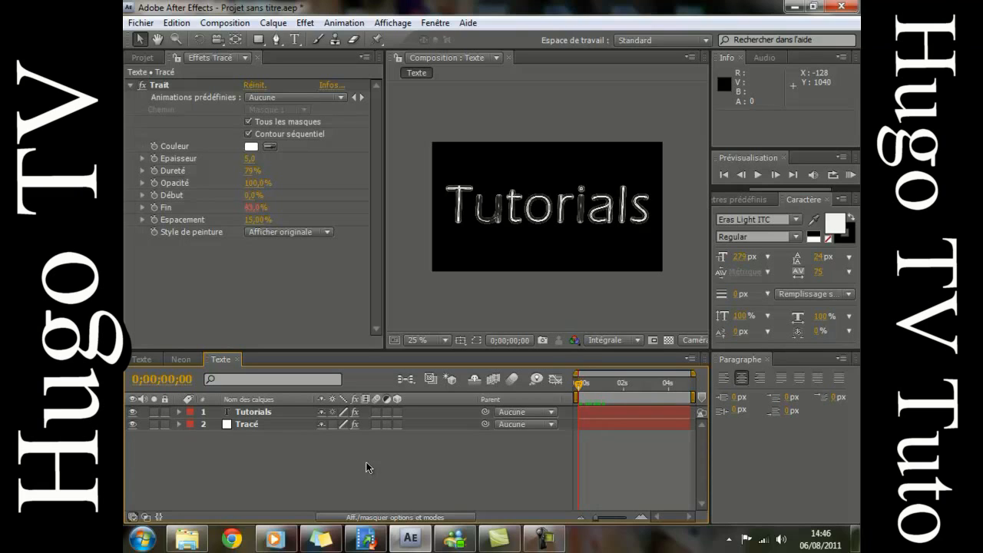
- Create a 1280 x 720 composition named Neon lasting five seconds and show the project's items
click(249, 22)
click(250, 36)
text(Neon)
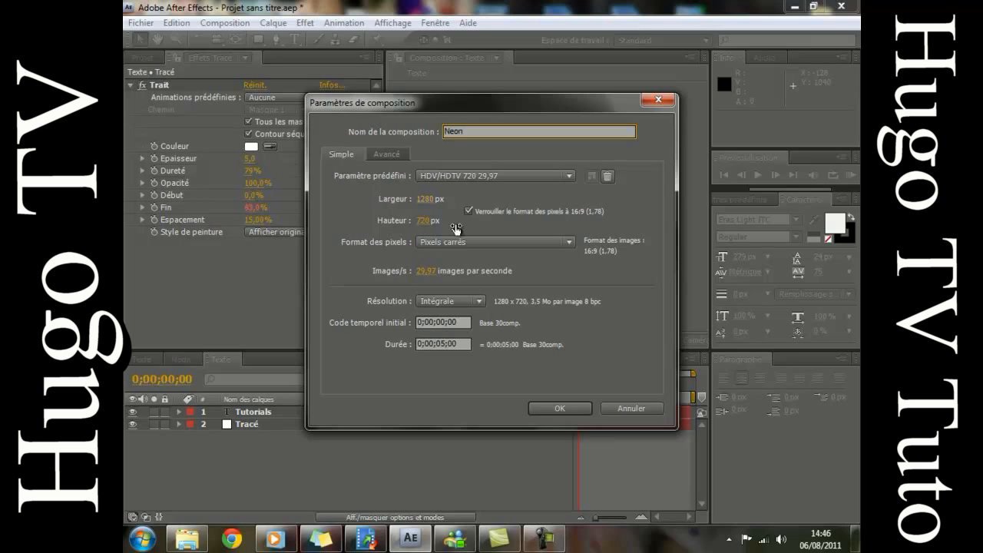
click(555, 403)
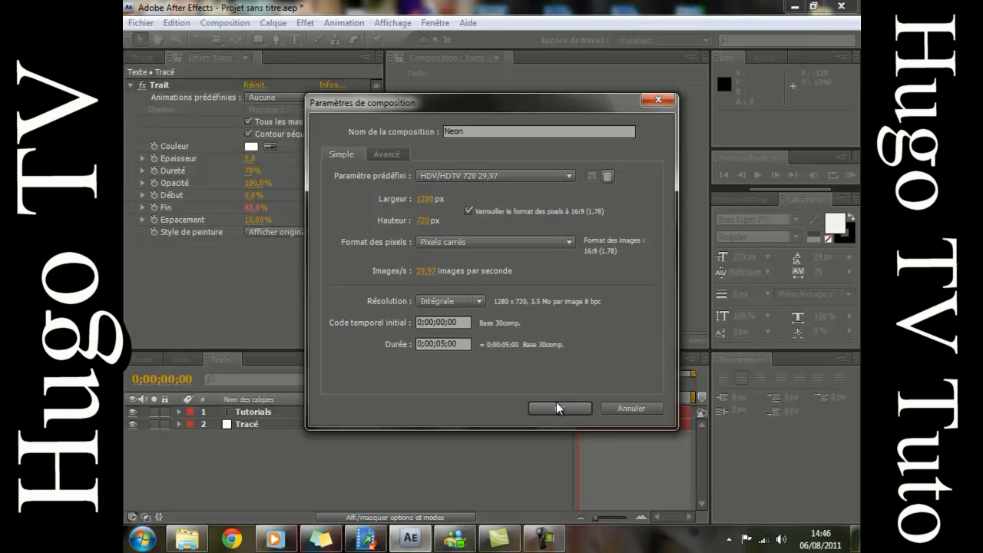
click(145, 56)
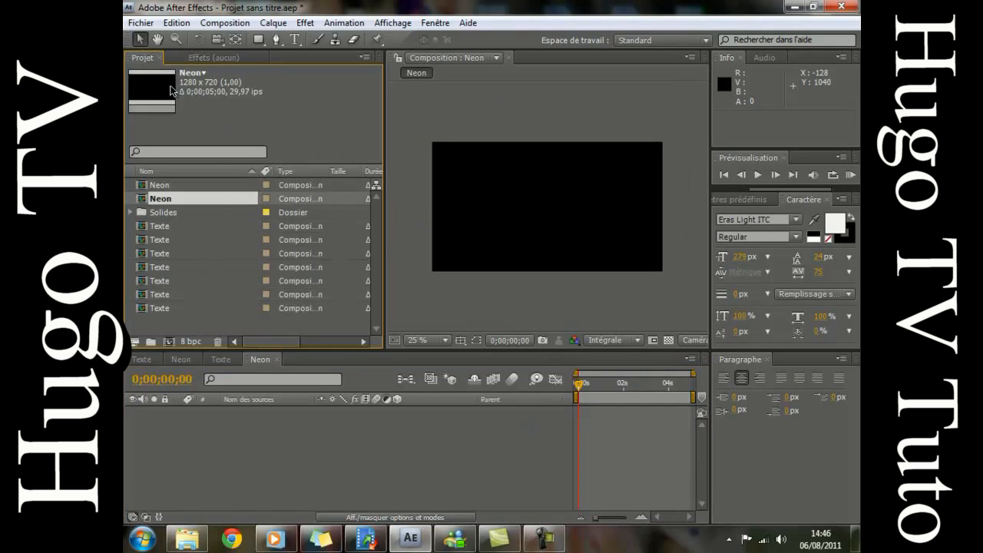
click(220, 359)
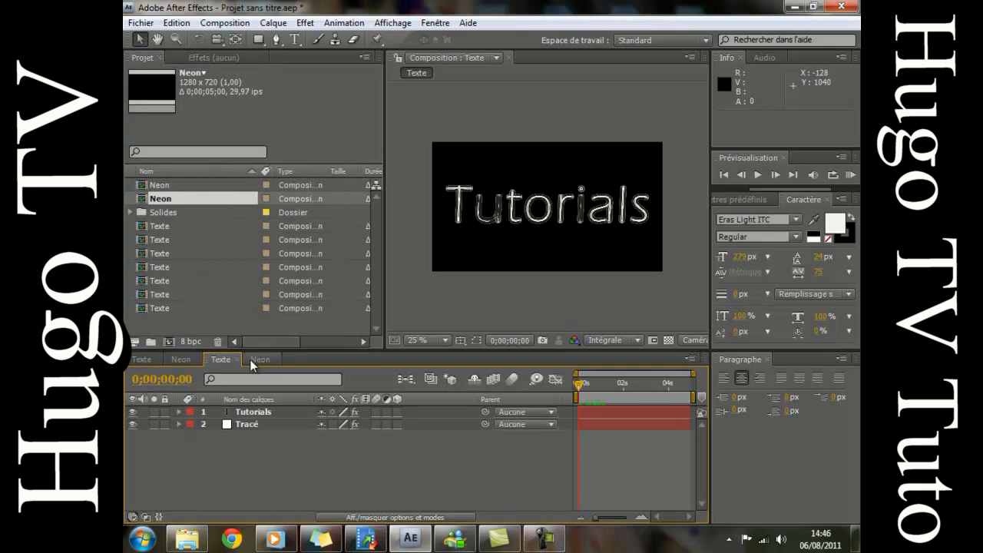
click(259, 360)
drag(175, 314, 224, 413)
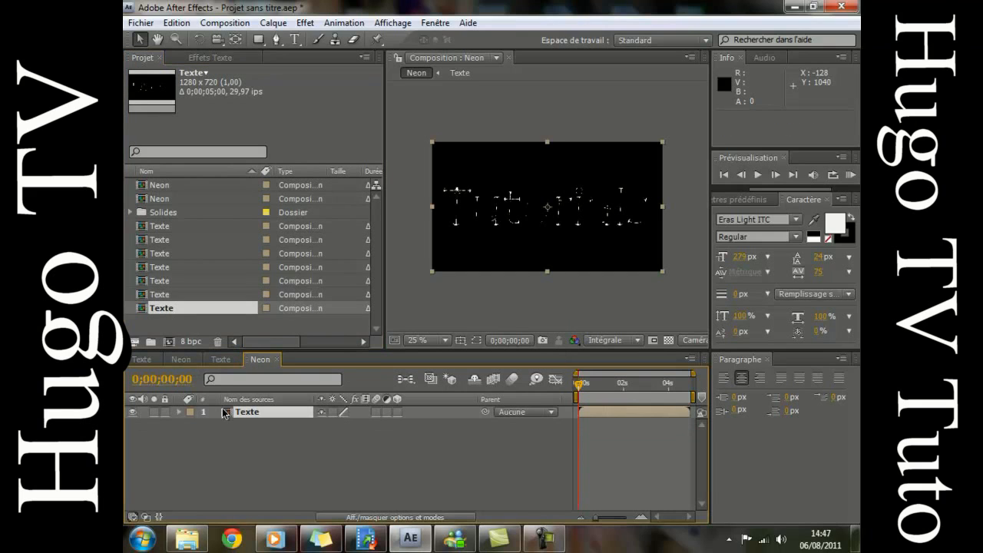
click(176, 23)
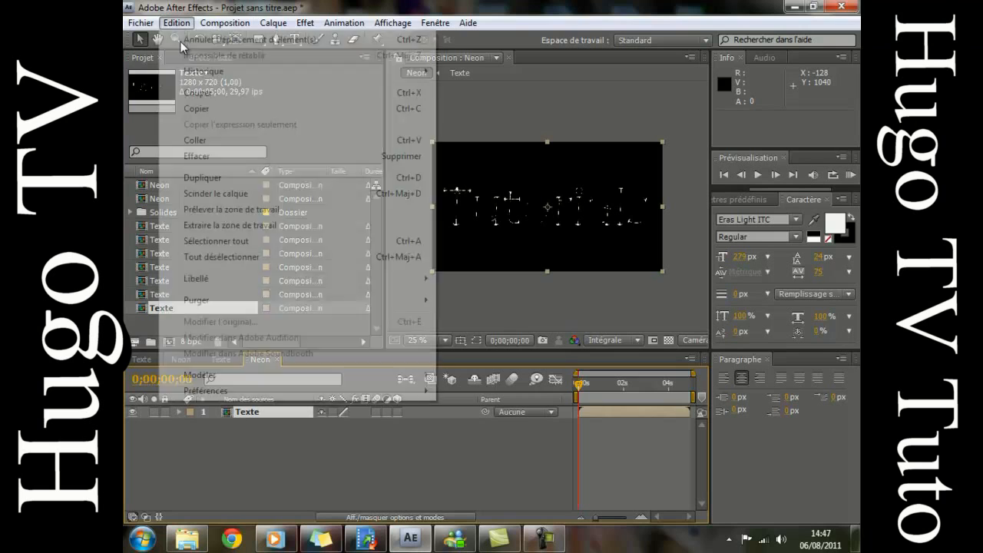
click(212, 158)
- Add the uppermost Texte composition from the project items to the Neon composition as a layer and check that it matches the edited title
drag(171, 225, 268, 417)
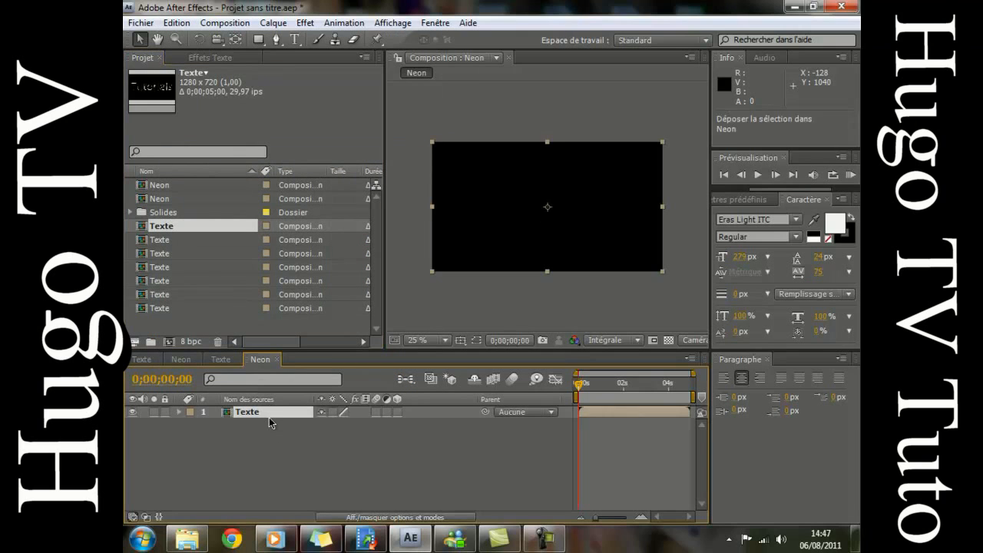
click(219, 359)
click(269, 358)
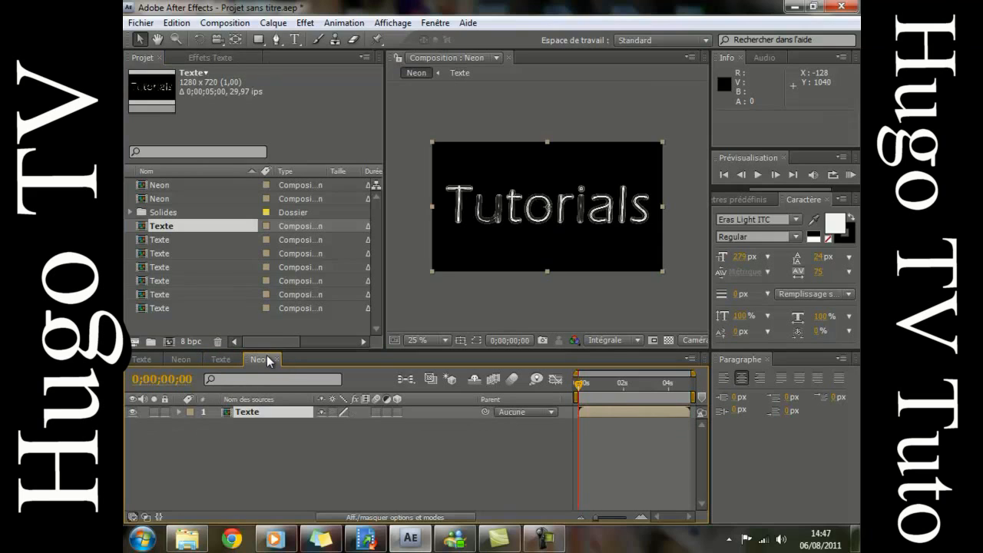
click(283, 414)
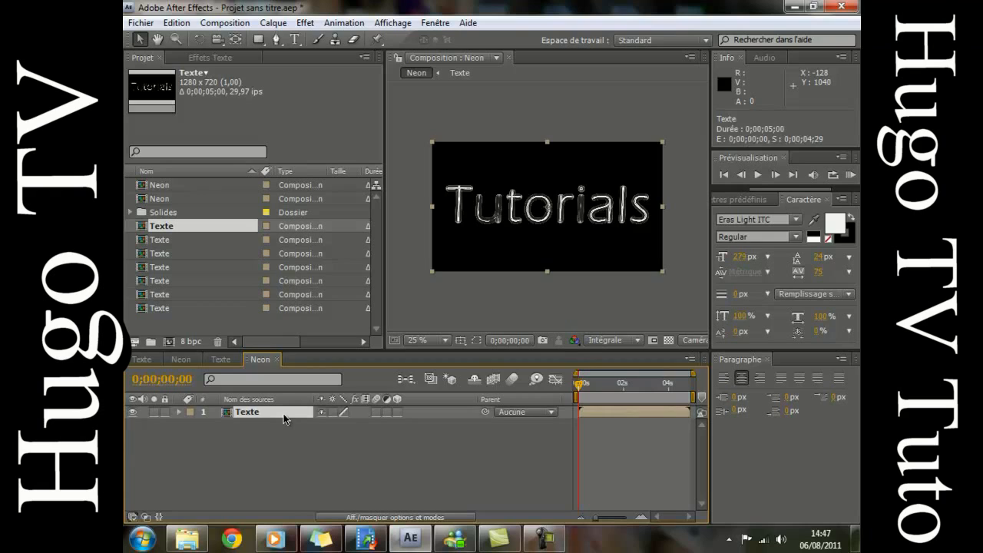
click(286, 432)
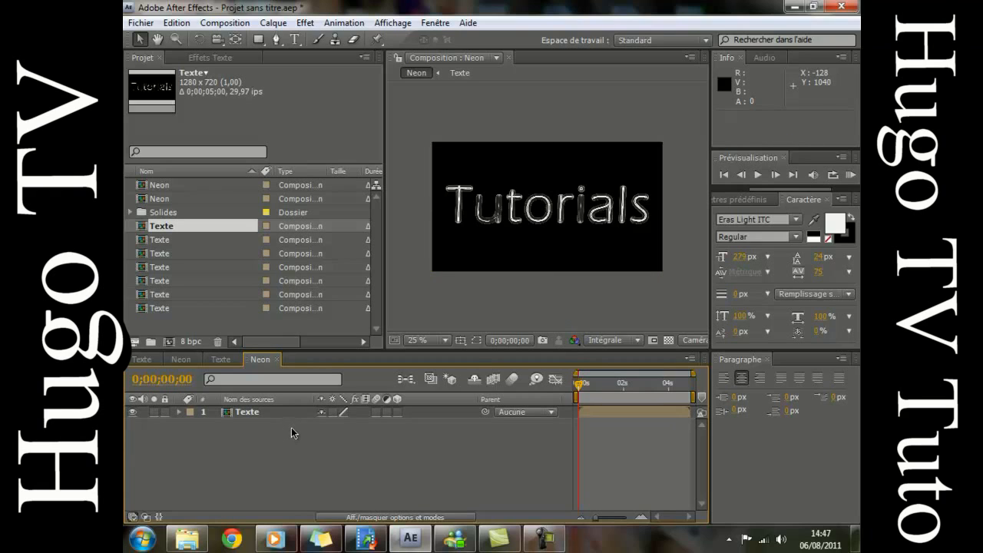
- Apply the Flou de la bordure effect from the Netteté category to the Texte layer with a blur radius (Rayon de flou) of 1
click(243, 414)
click(305, 23)
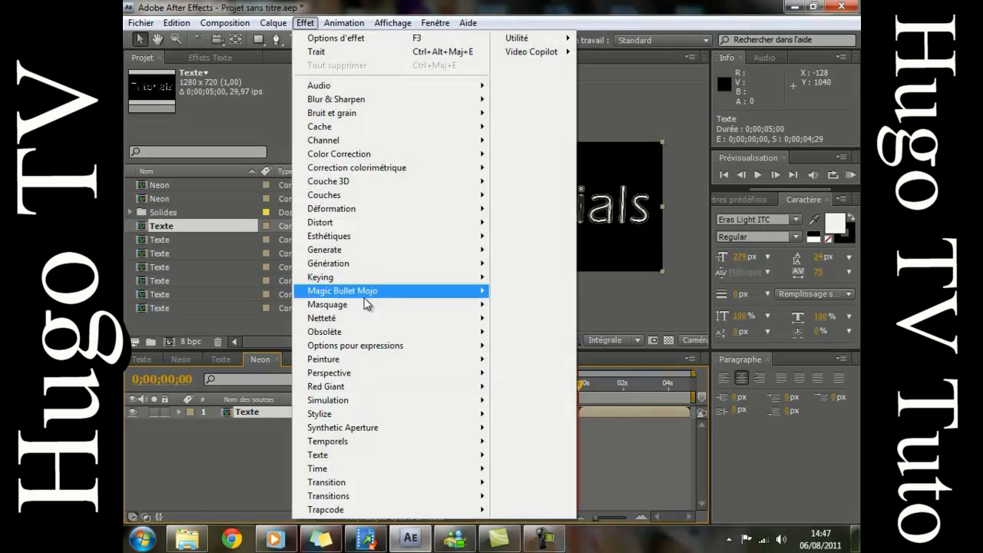
mouse_move(370, 321)
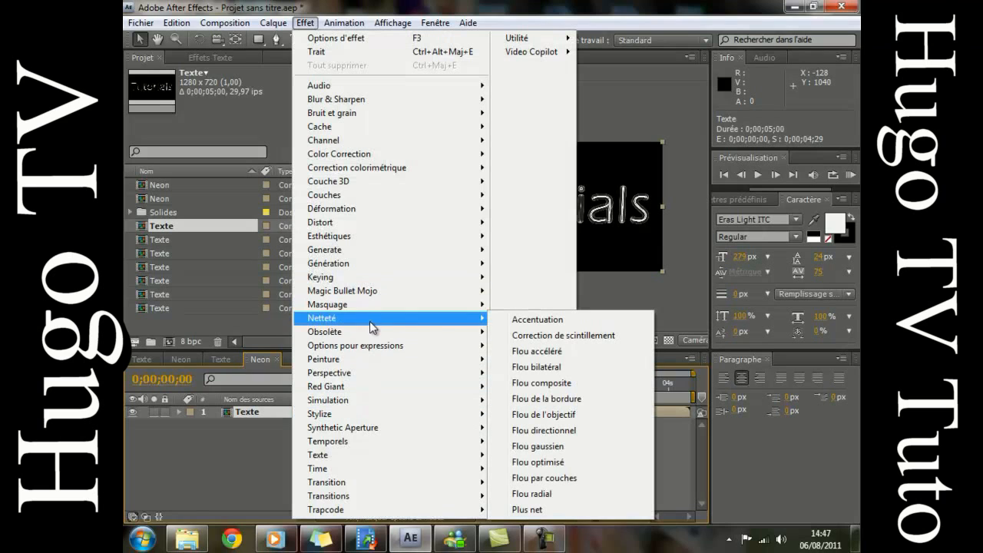
click(580, 401)
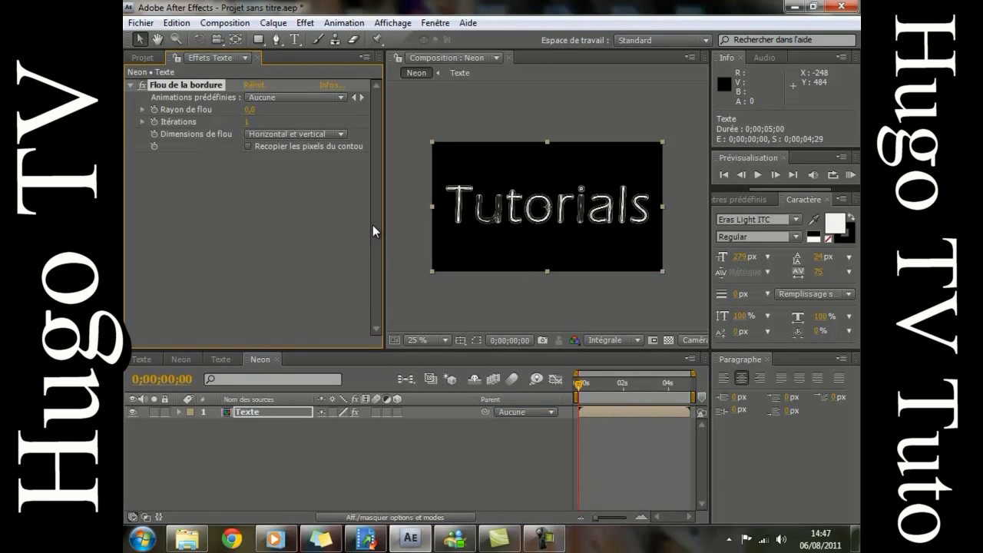
click(250, 109)
text(1)
key(Return)
- Compare the text edges close up with a blur radius (Rayon de flou) of 0, and restore the radius to 1
scroll(608, 307, up, 5)
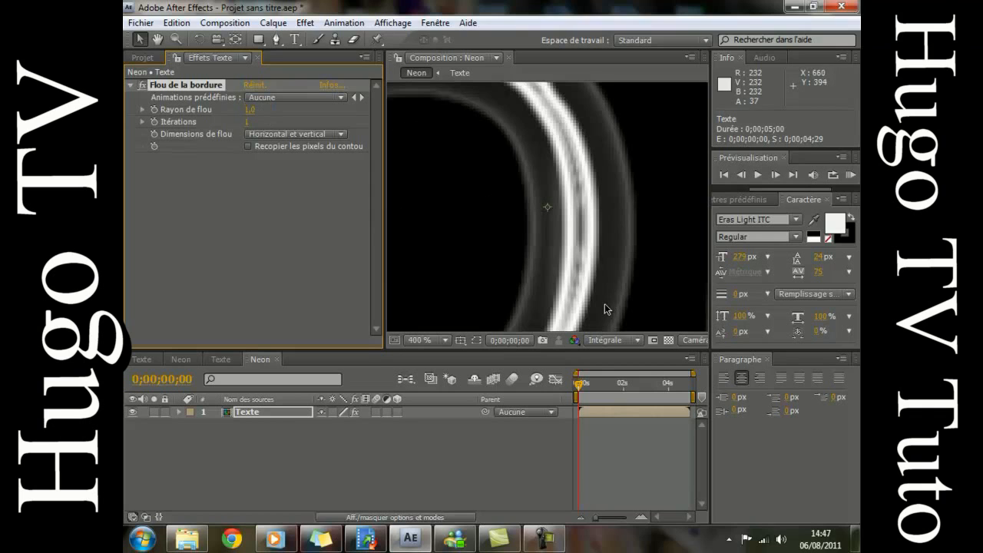
click(264, 115)
text(0)
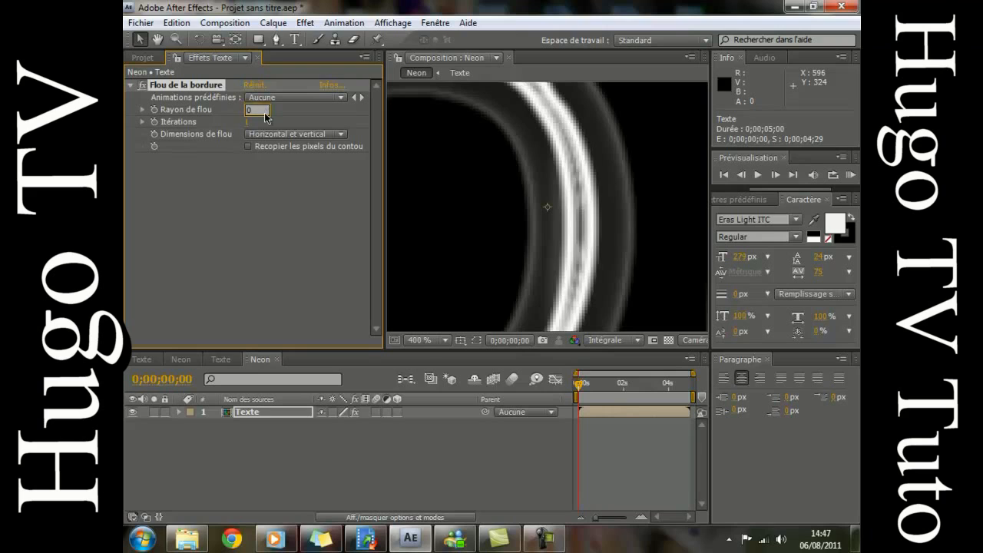
key(Return)
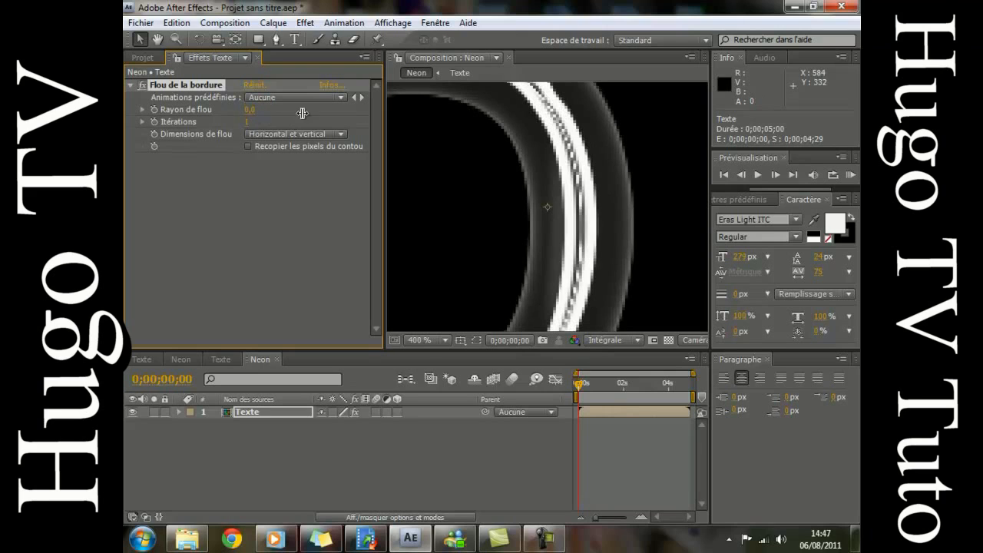
click(253, 114)
text(1)
key(Return)
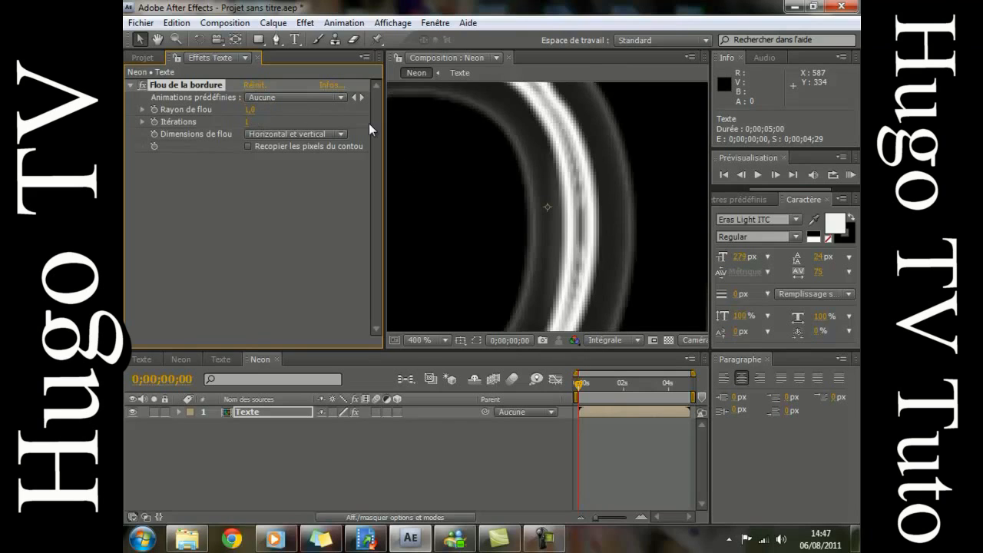
scroll(409, 160, down, 6)
scroll(409, 160, up, 1)
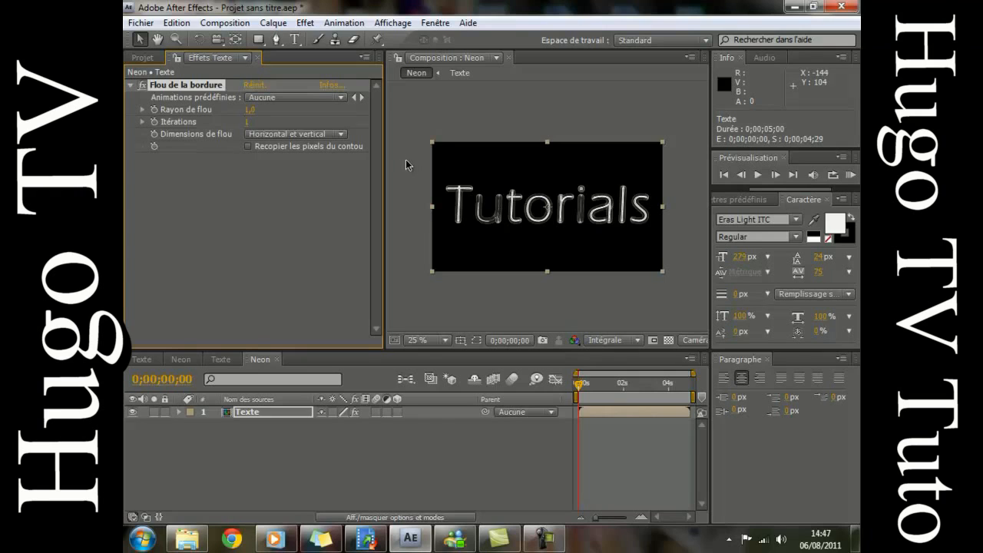
- Apply the Contraste automatique effect from the Correction colorimétrique category to the Texte layer in the Neon composition
click(239, 431)
click(252, 412)
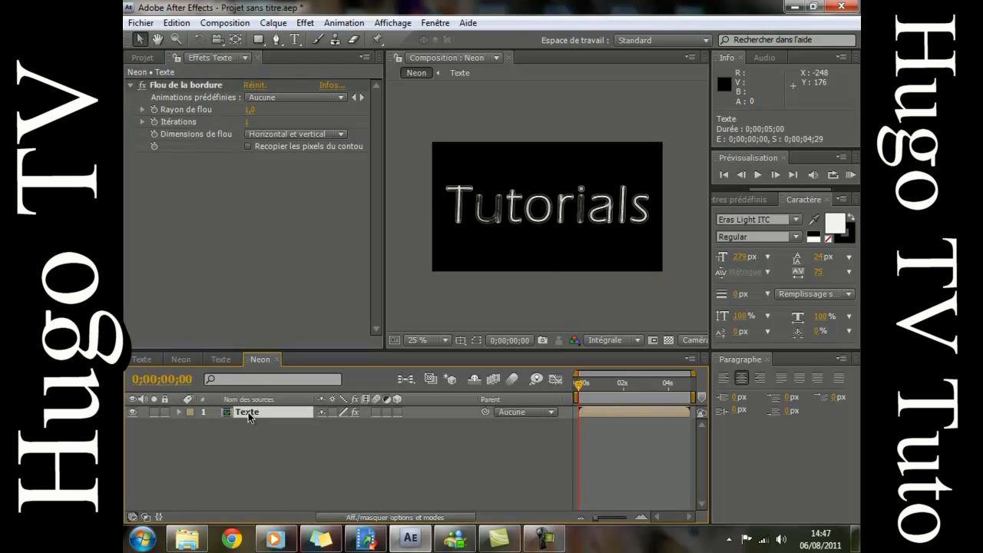
click(305, 22)
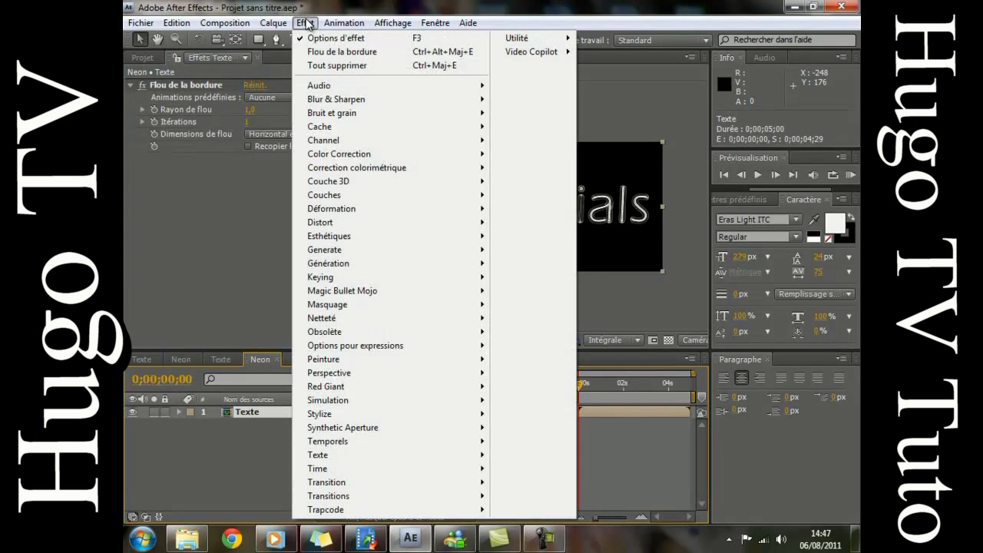
mouse_move(384, 167)
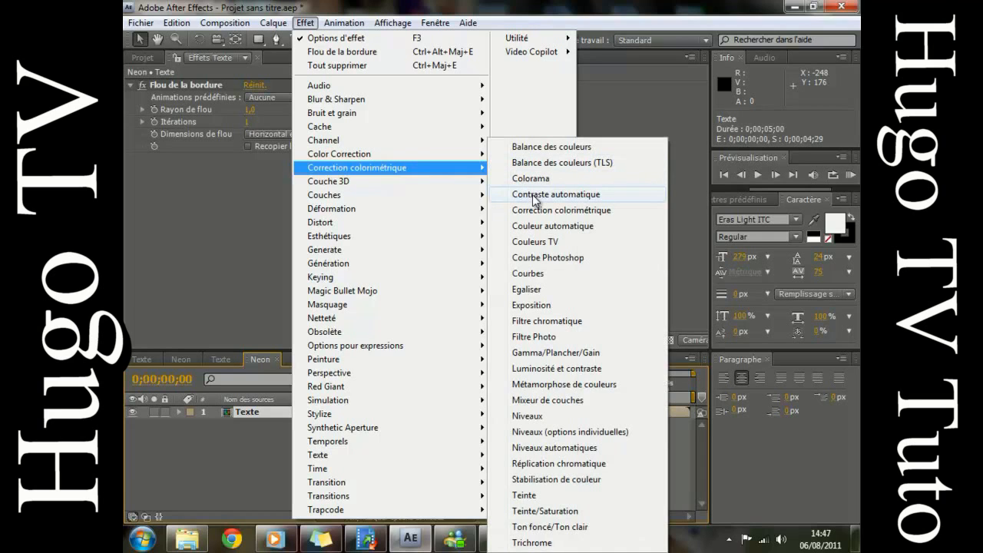
click(536, 197)
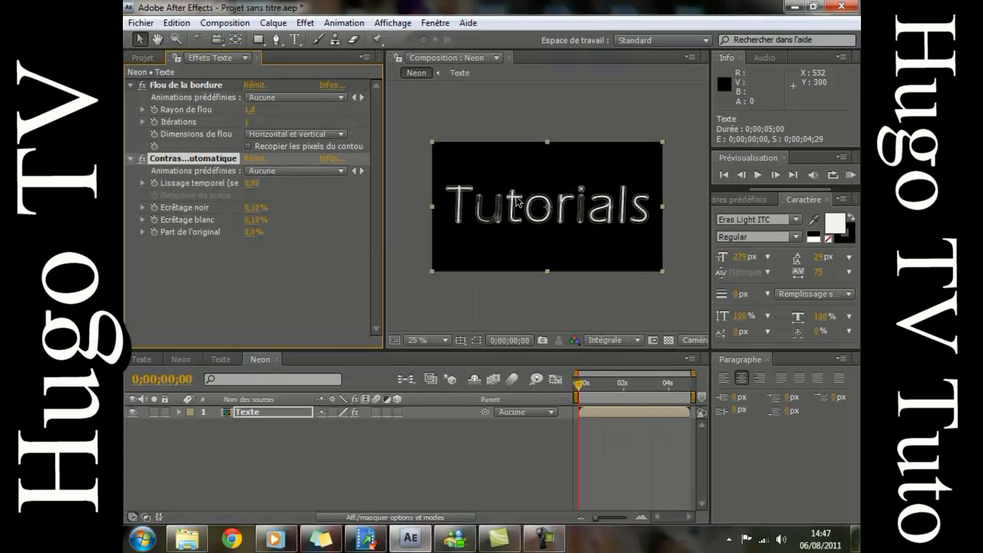
- Set the Contraste automatique effect's Ecrêtage noir to 10% and Ecrêtage blanc to 2%, and deselect the Texte layer
click(258, 205)
text(10)
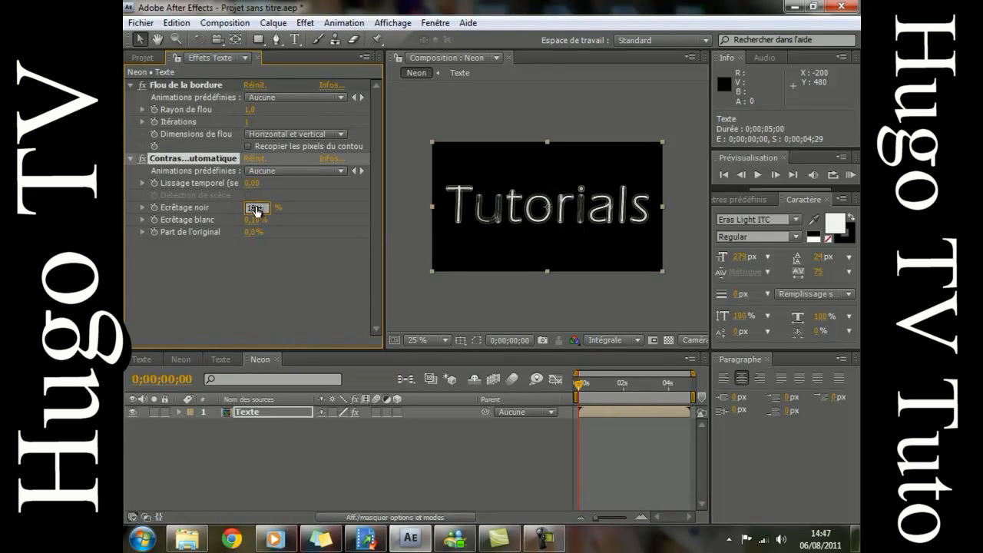
click(247, 220)
text(2)
key(Return)
click(288, 432)
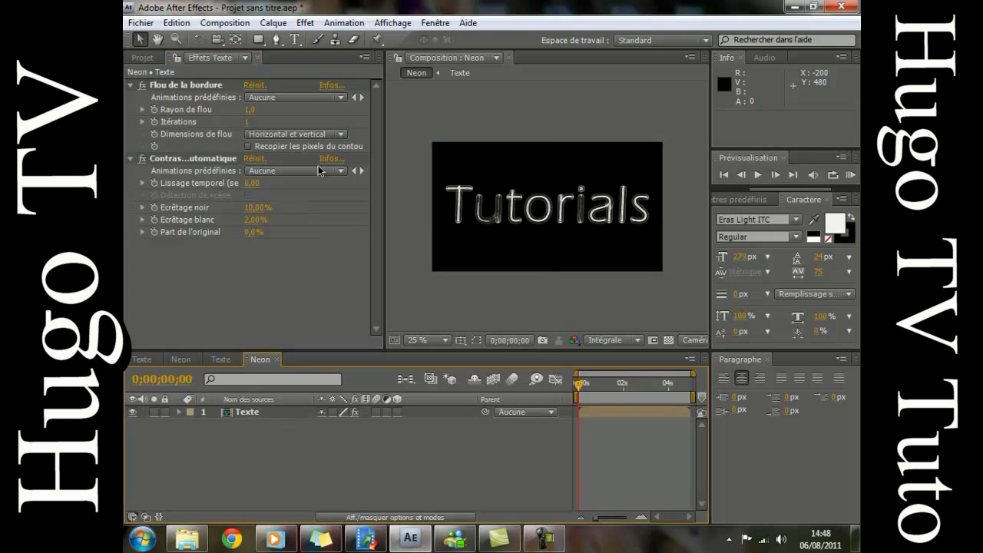
- Create a black 1280 x 720 solid layer named Noir uni 1 in the Neon composition
click(273, 23)
mouse_move(357, 40)
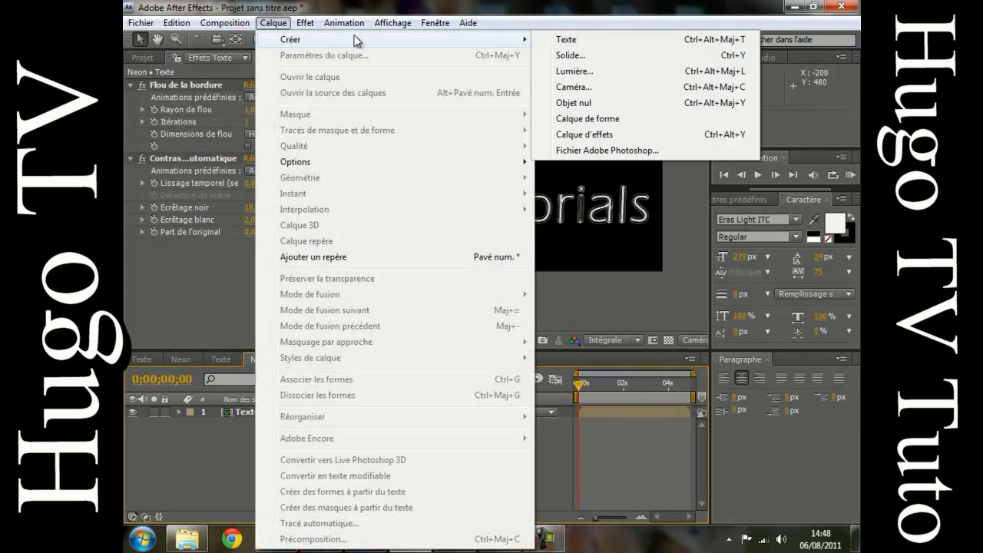
click(585, 56)
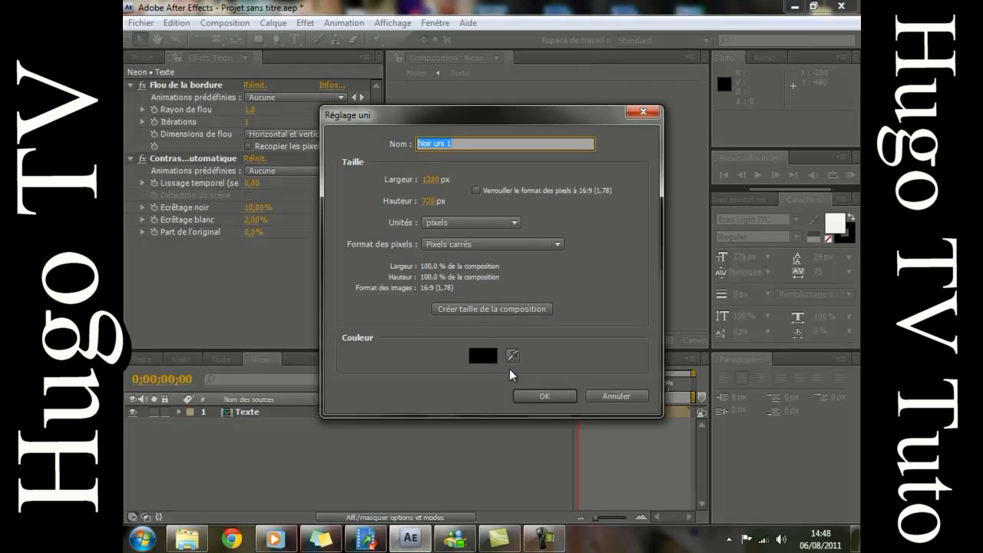
click(537, 394)
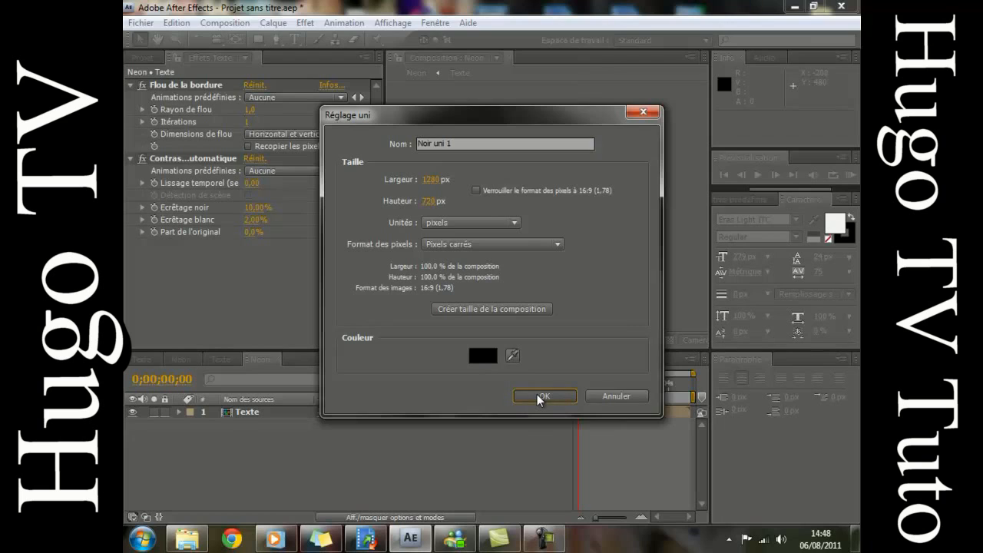